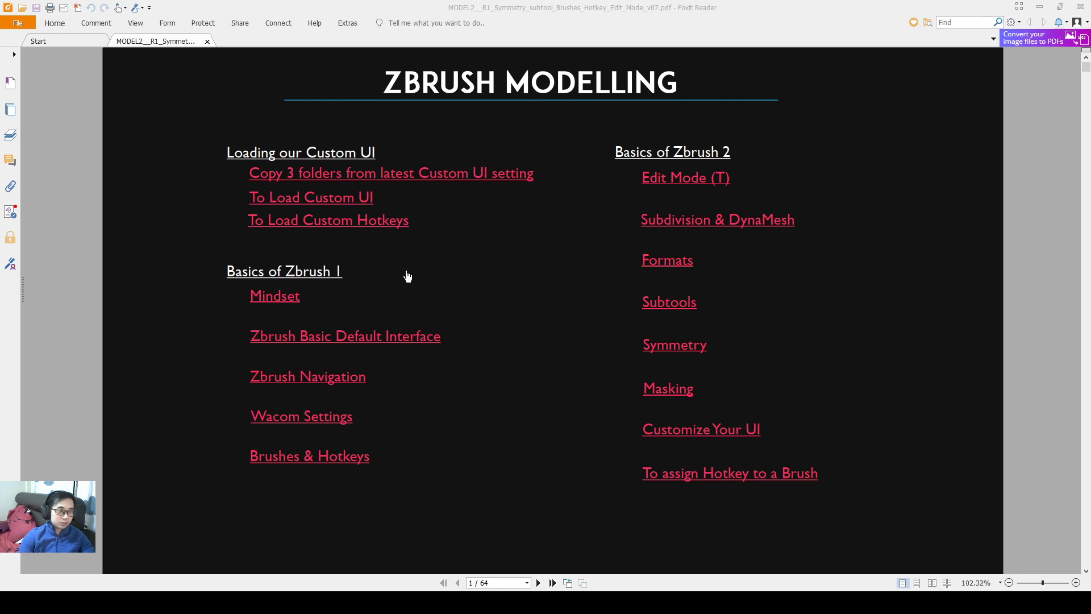
Jump from the contents page to page 2, the 'Copy 3 folders from latest Custom UI setting' slide.
click(303, 178)
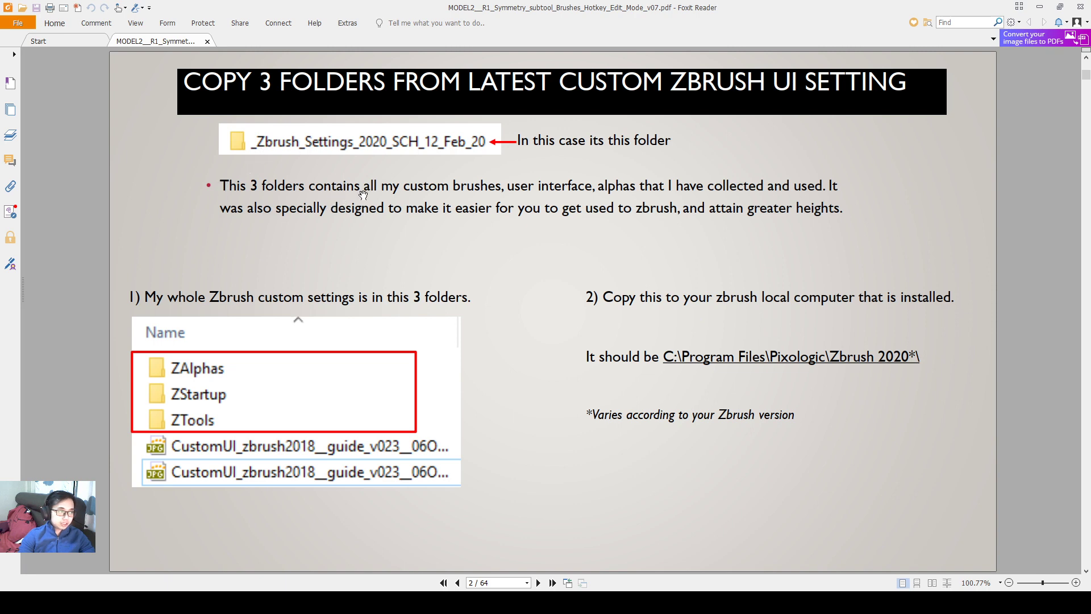
mouse_move(387, 184)
mouse_down()
mouse_move(827, 186)
mouse_move(633, 181)
mouse_up()
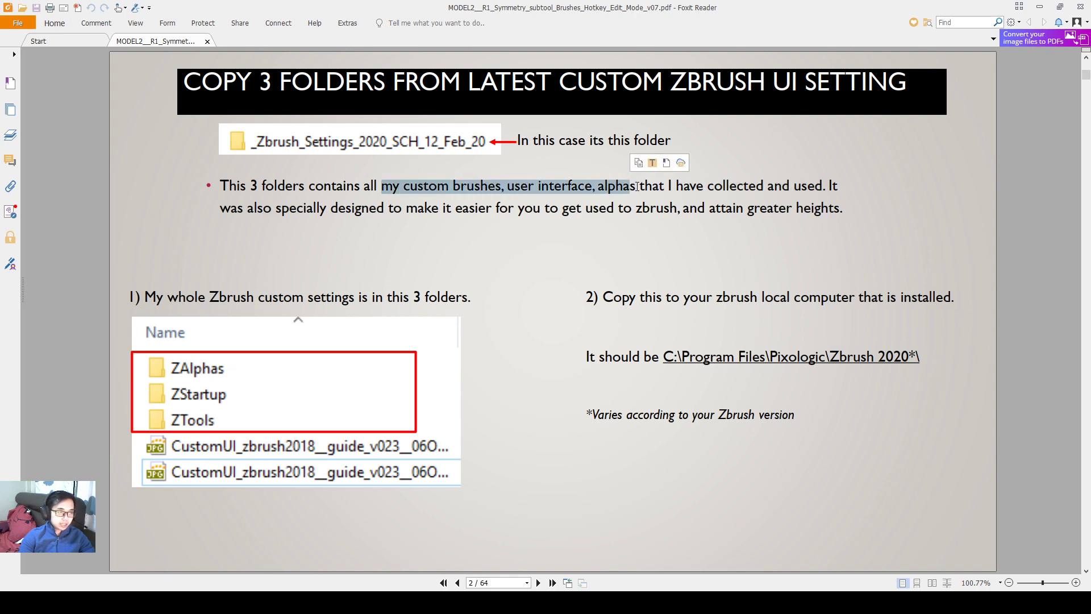
click(645, 239)
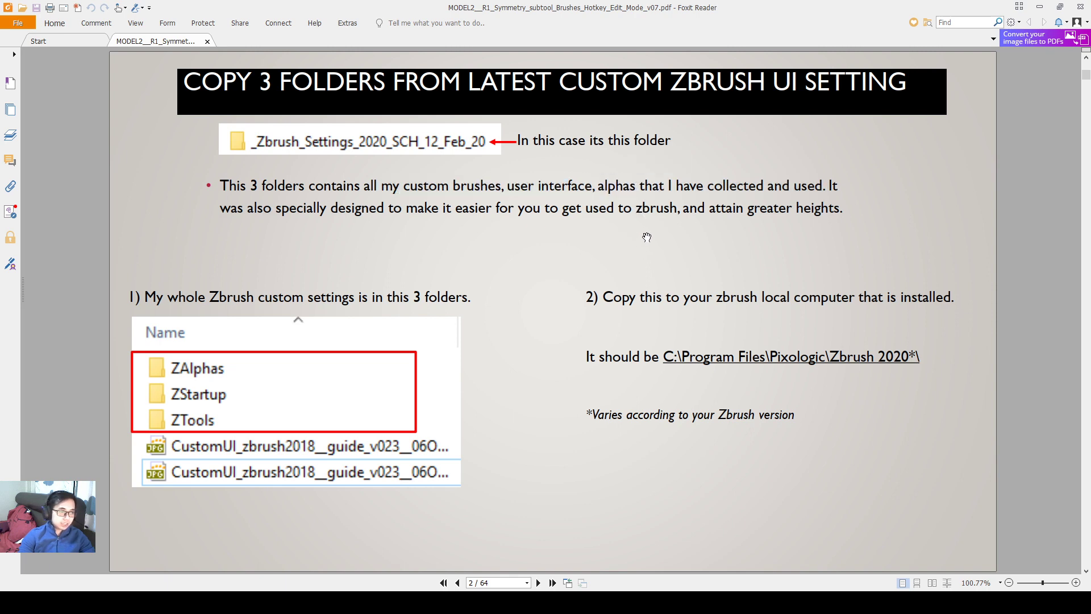
double_click(675, 206)
drag(678, 206, 276, 211)
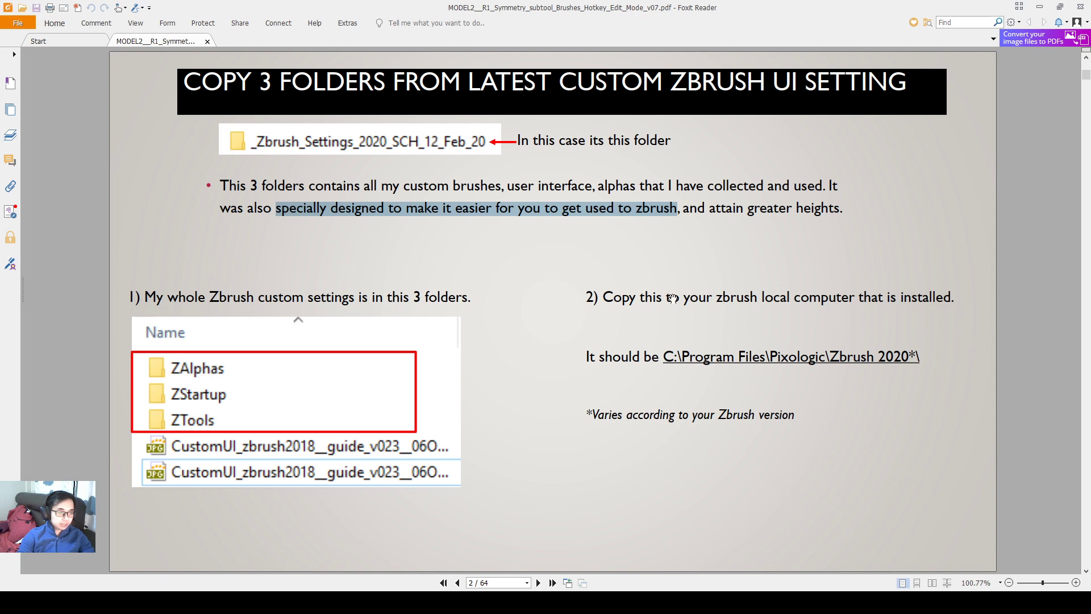
click(669, 348)
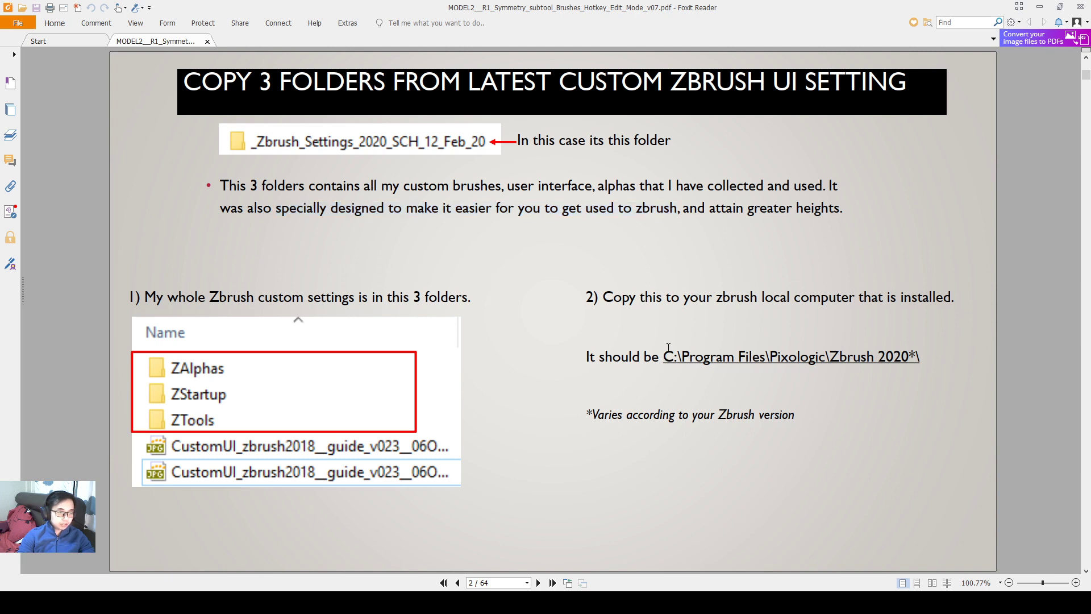
drag(673, 355, 923, 357)
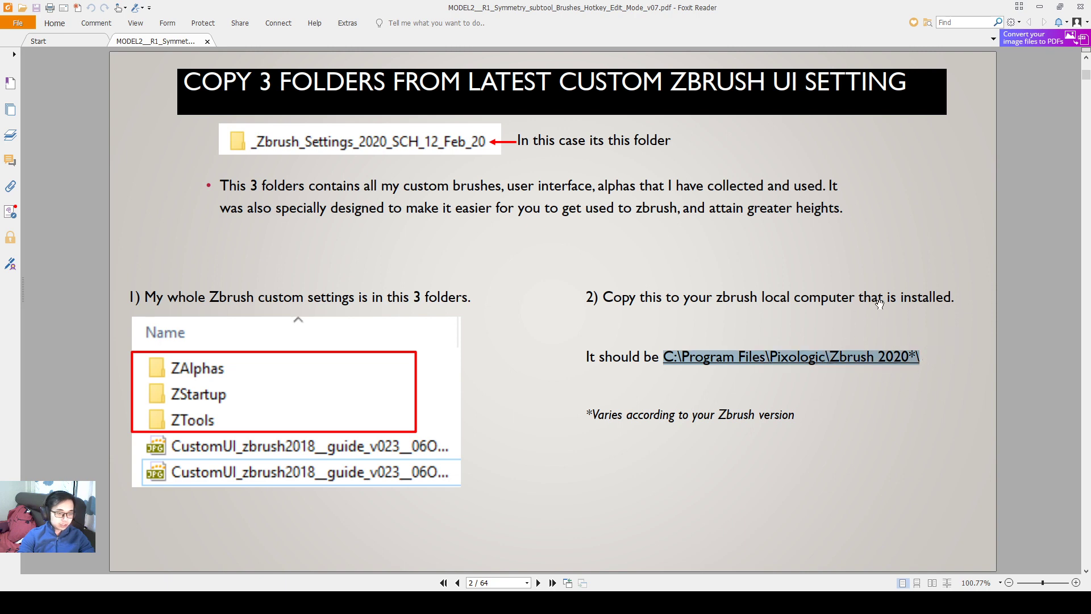
click(873, 457)
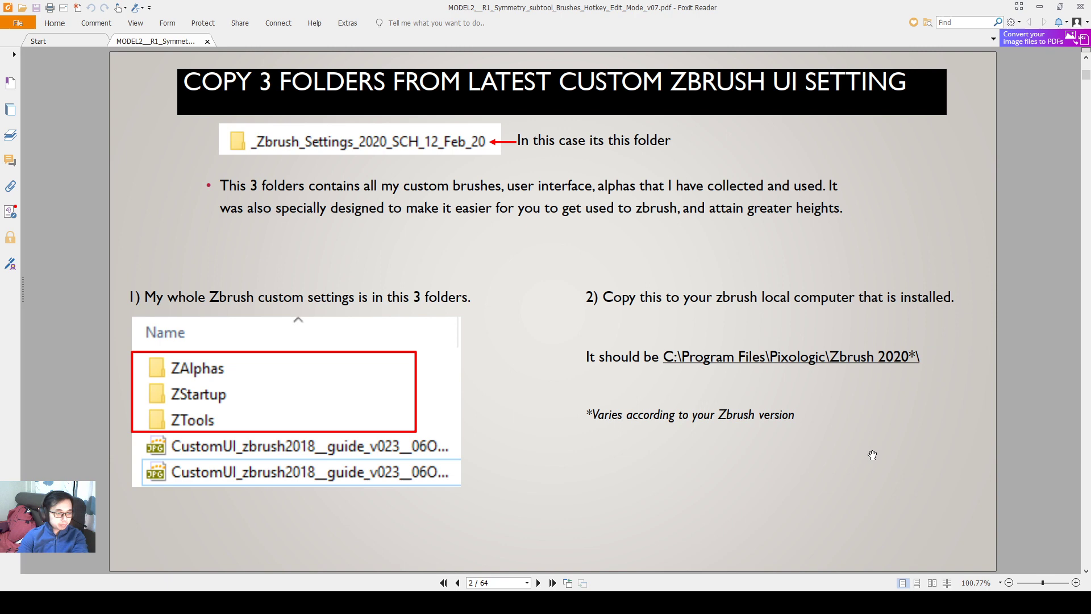
Scroll past page 3 to page 4, the slide on merging the pasted folders.
scroll(873, 457, down, 2)
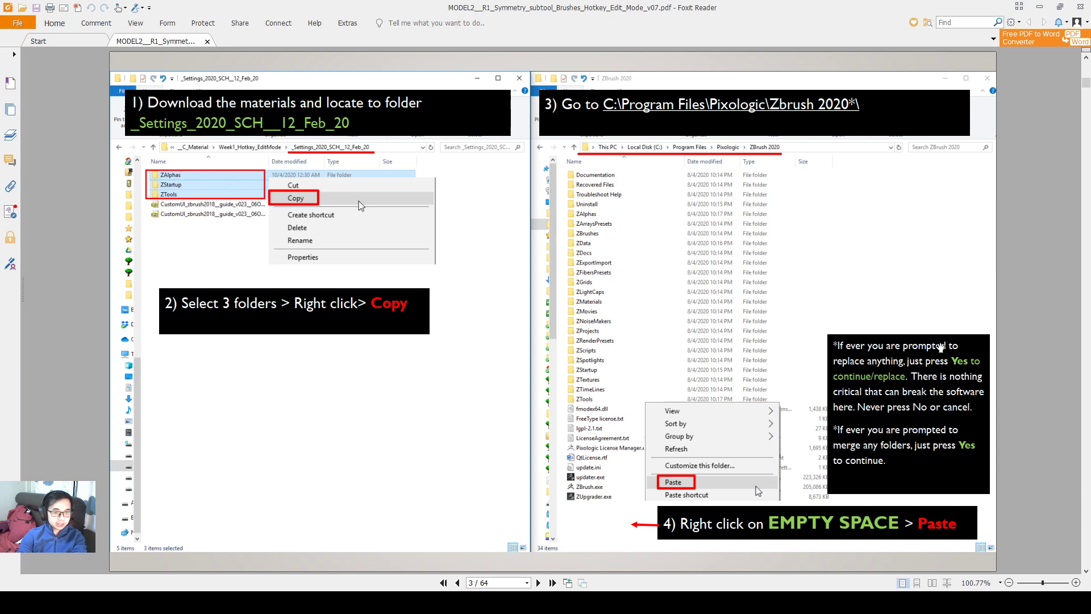
scroll(930, 345, down, 2)
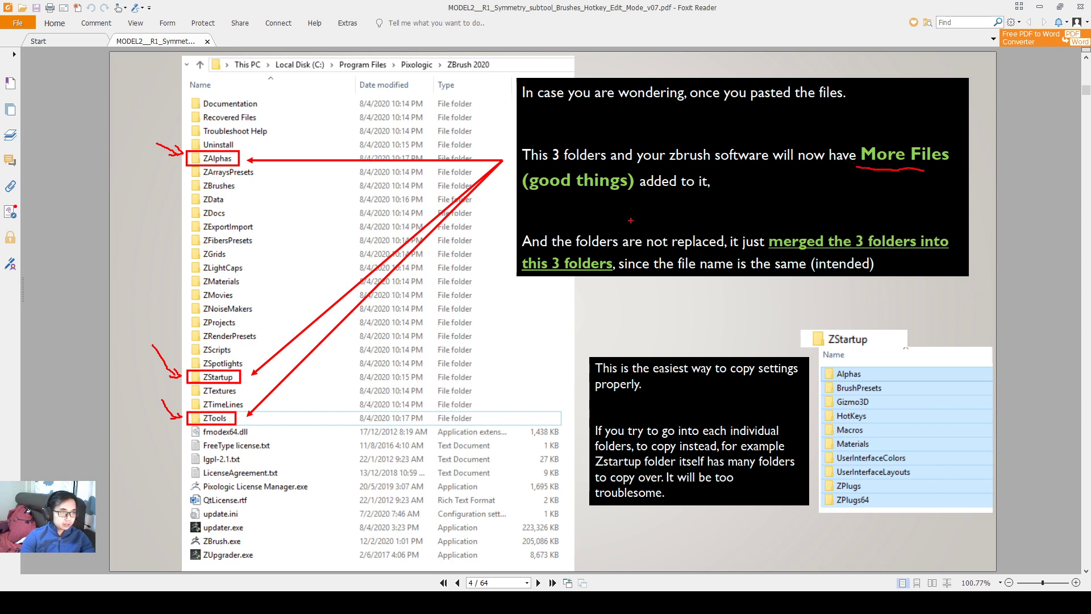
Mark up the slide in red: underline 'good things', box the ZBrush 2020 path, link ZStartup to its subfolders.
drag(634, 200, 530, 201)
key(Escape)
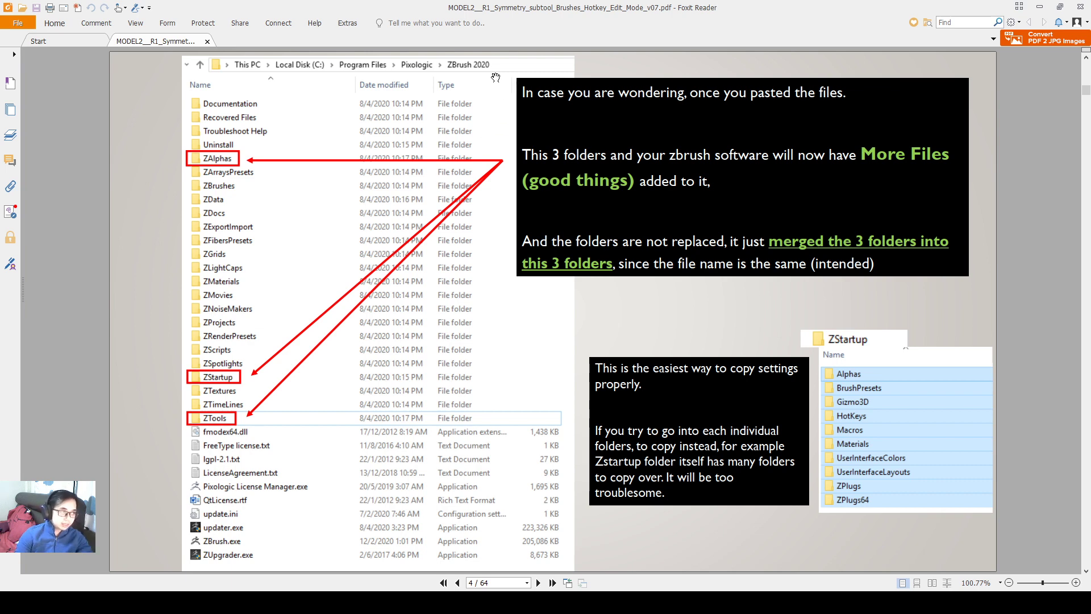
mouse_move(495, 58)
mouse_down()
mouse_move(432, 79)
mouse_move(333, 73)
mouse_up()
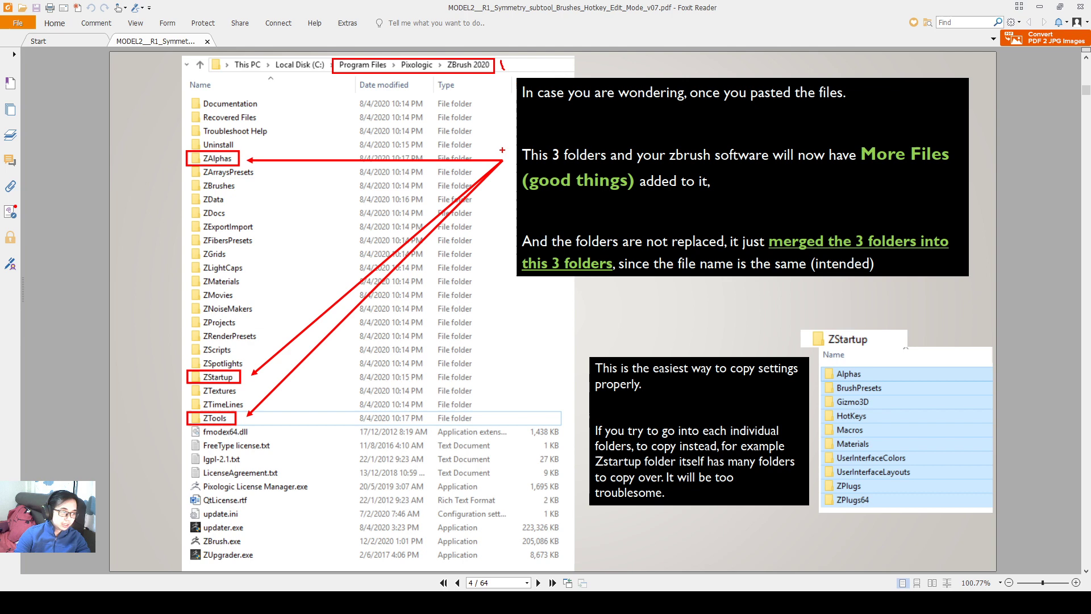
key(Escape)
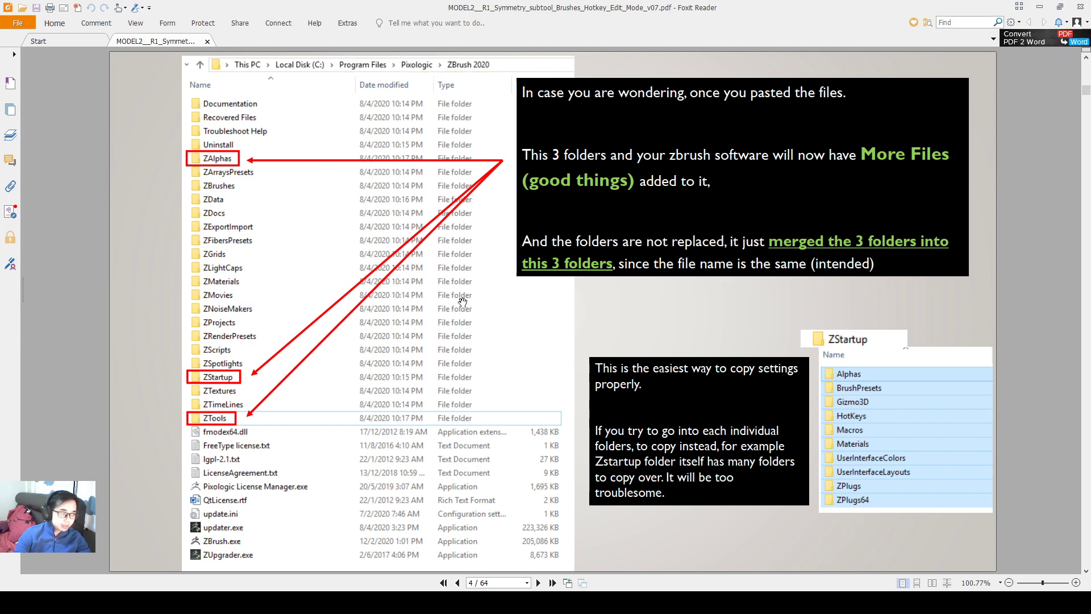
right_click(210, 377)
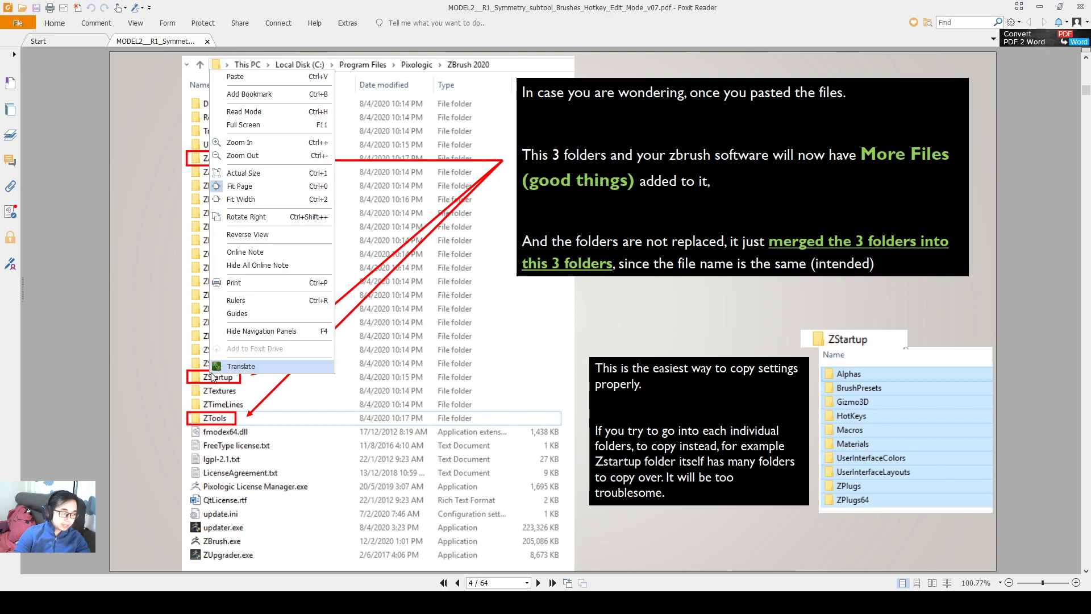
click(409, 312)
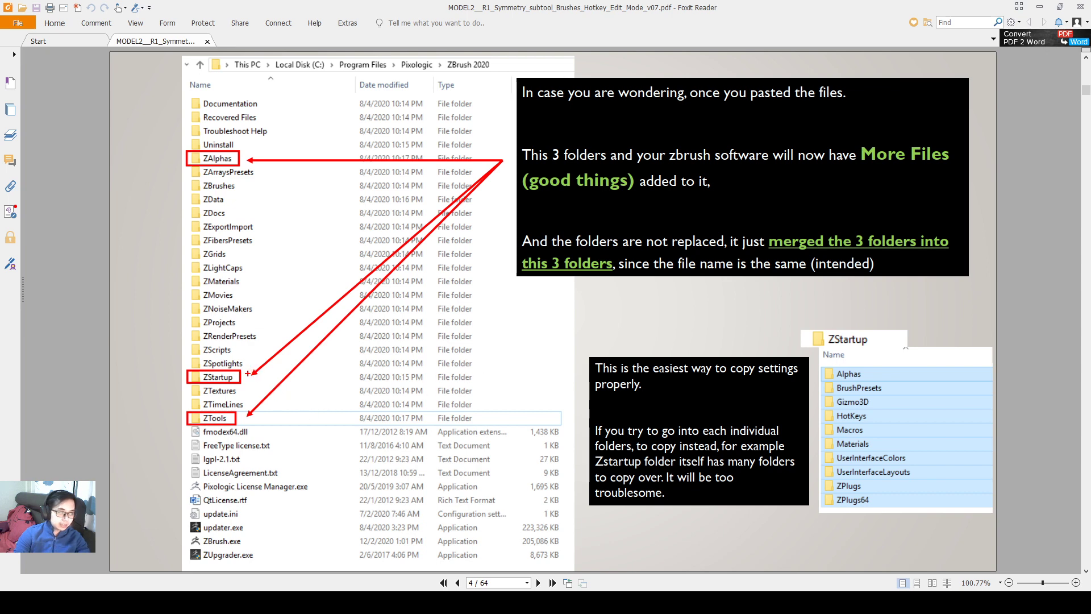
mouse_move(248, 373)
mouse_down()
mouse_move(293, 385)
mouse_move(641, 392)
mouse_move(739, 380)
mouse_move(779, 388)
mouse_up()
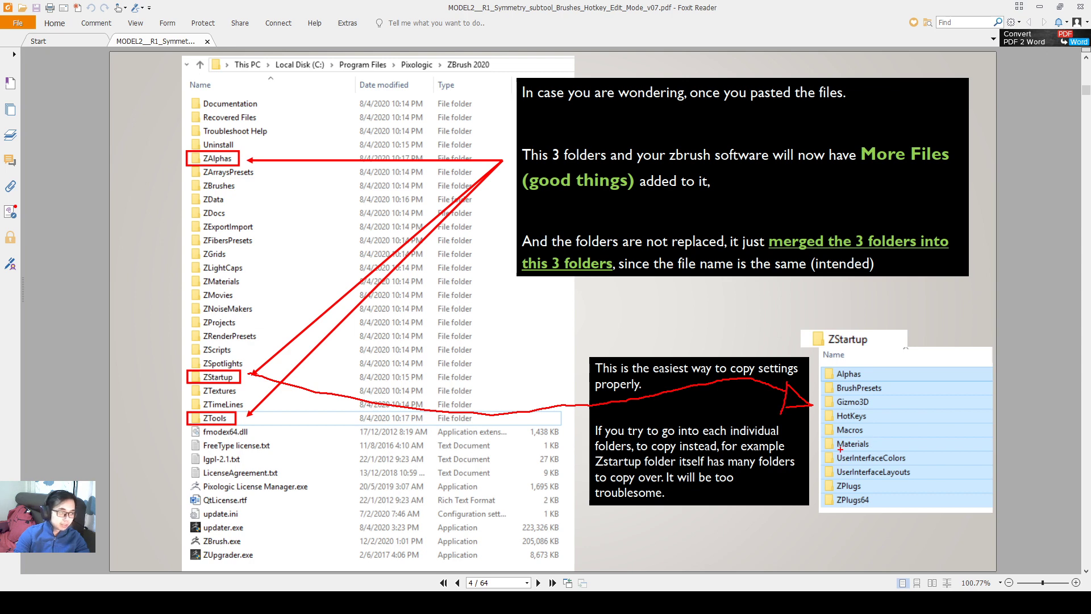
Page between the copy-paste, TO LOAD CUSTOM UI and merged-folders slides, then switch to File Explorer.
key(Page_Up)
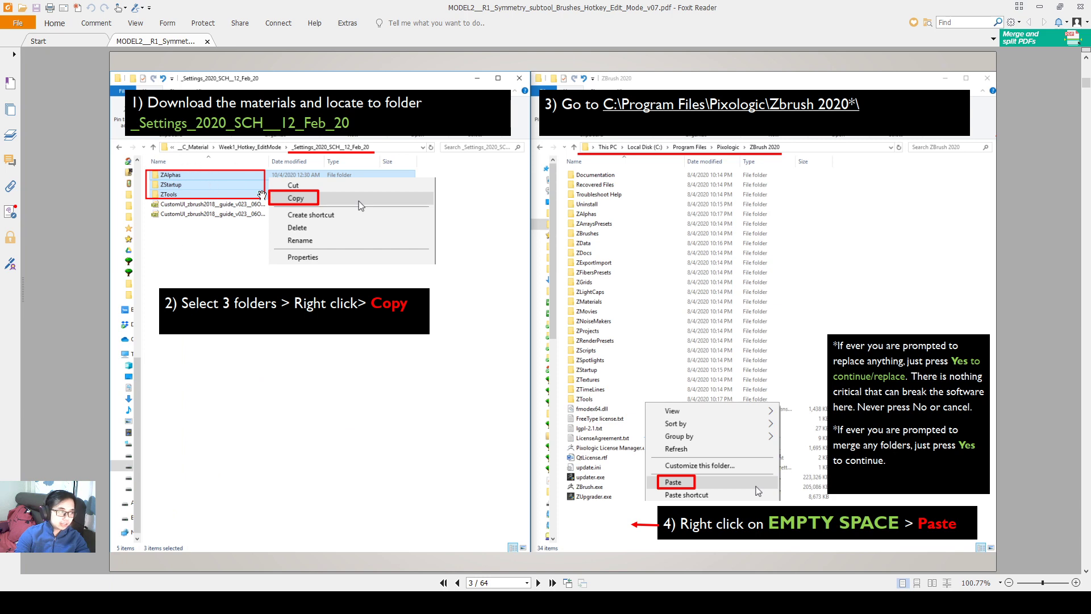
key(Page_Down)
key(Page_Down)
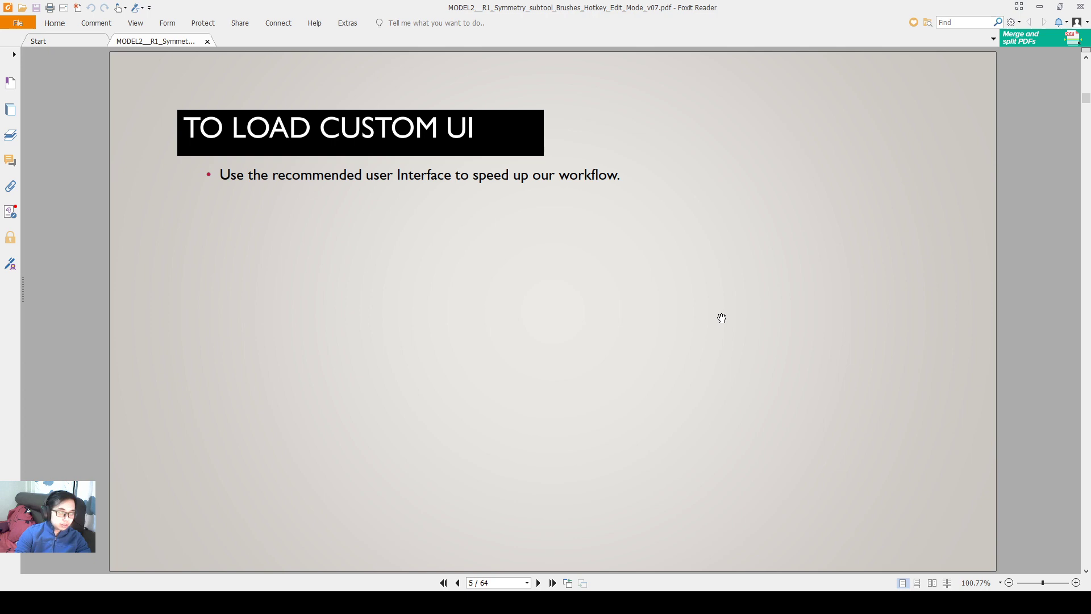
key(Page_Up)
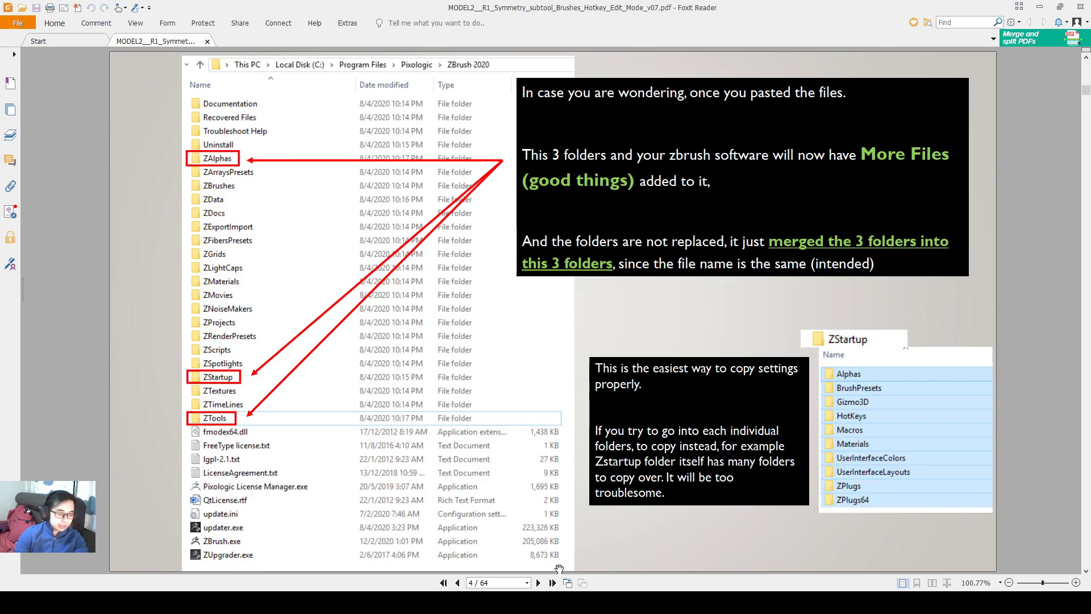
key(alt+Tab)
key(alt+Tab)
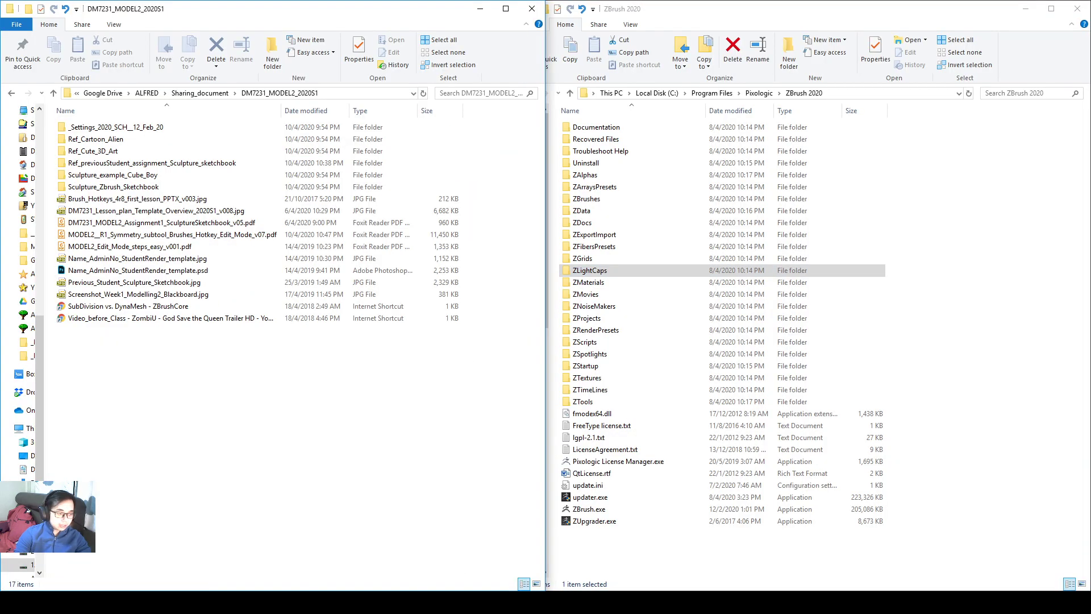
Copy ZAlphas, ZStartup and ZTools from the _Settings_2020_SCH_12_Feb_20 folder.
click(174, 130)
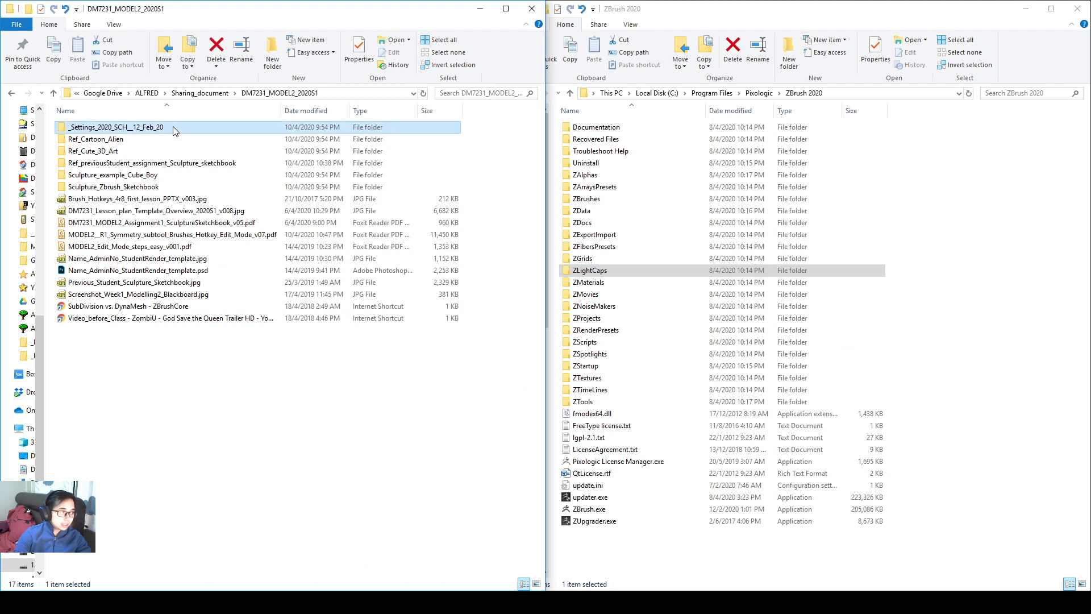
double_click(123, 130)
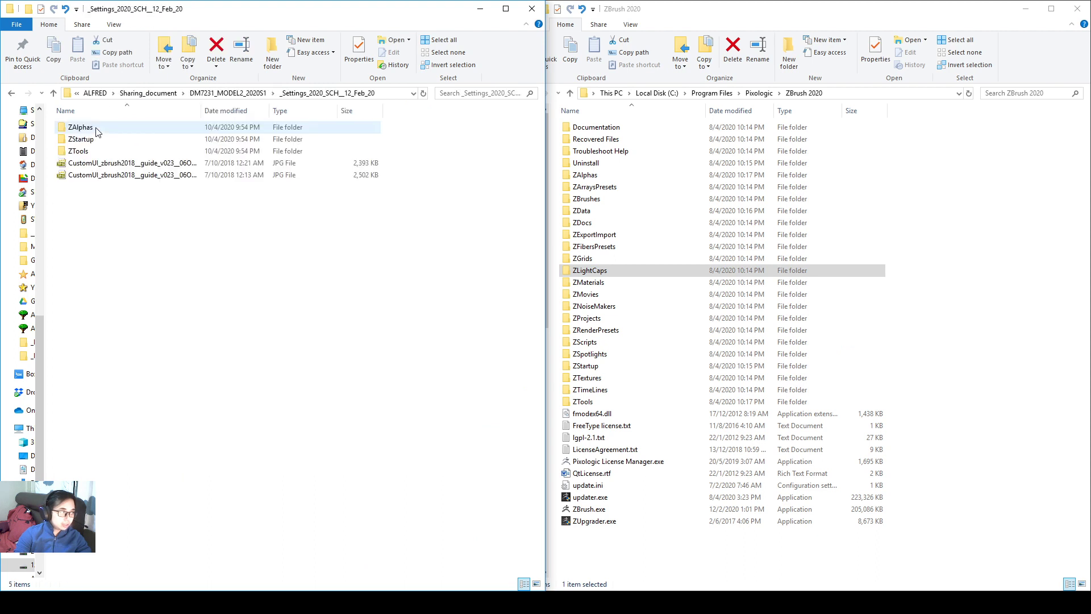
click(131, 130)
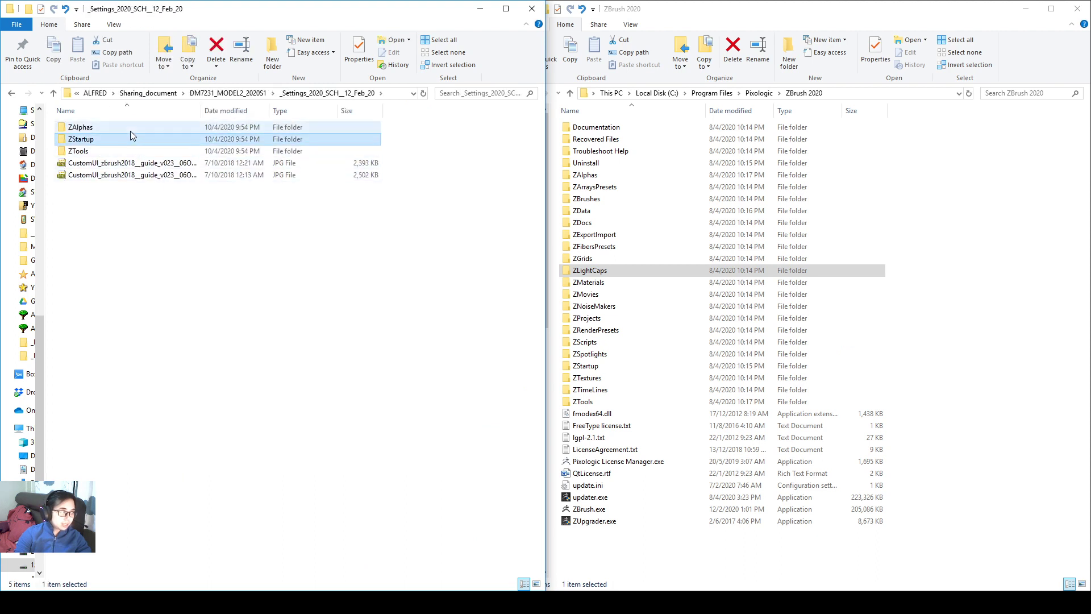
shift+click(131, 149)
right_click(140, 150)
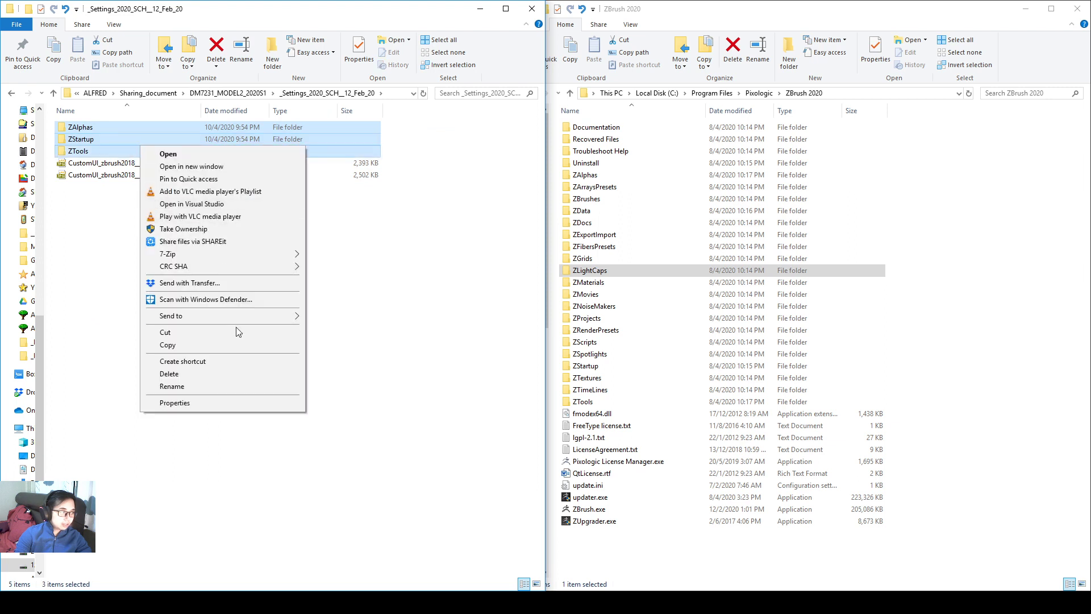
click(218, 344)
Paste the three folders into the C:\Program Files\Pixologic\ZBrush 2020 folder.
click(682, 533)
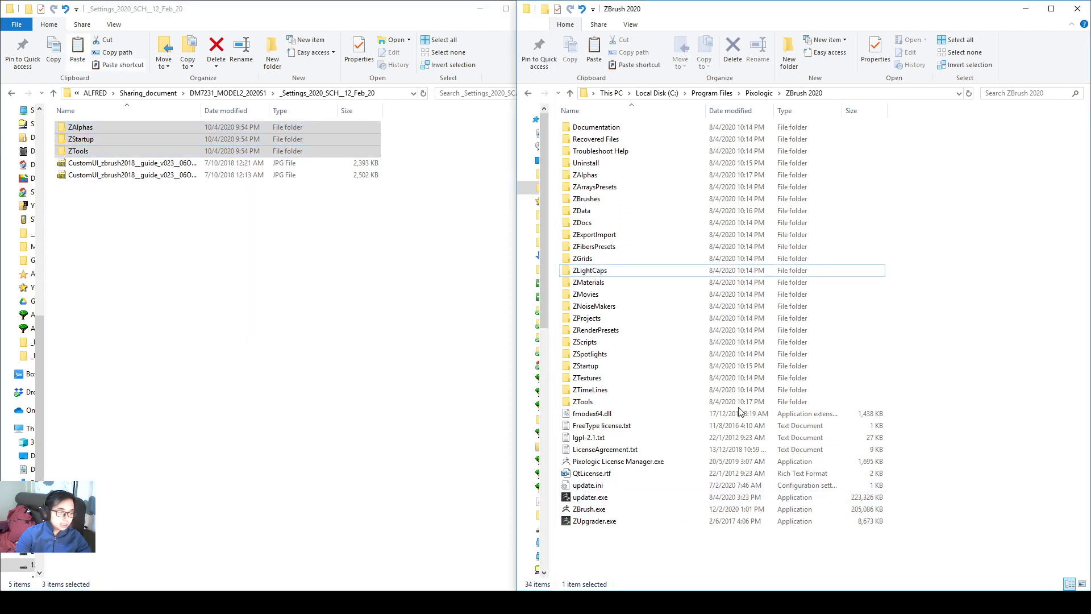
click(879, 96)
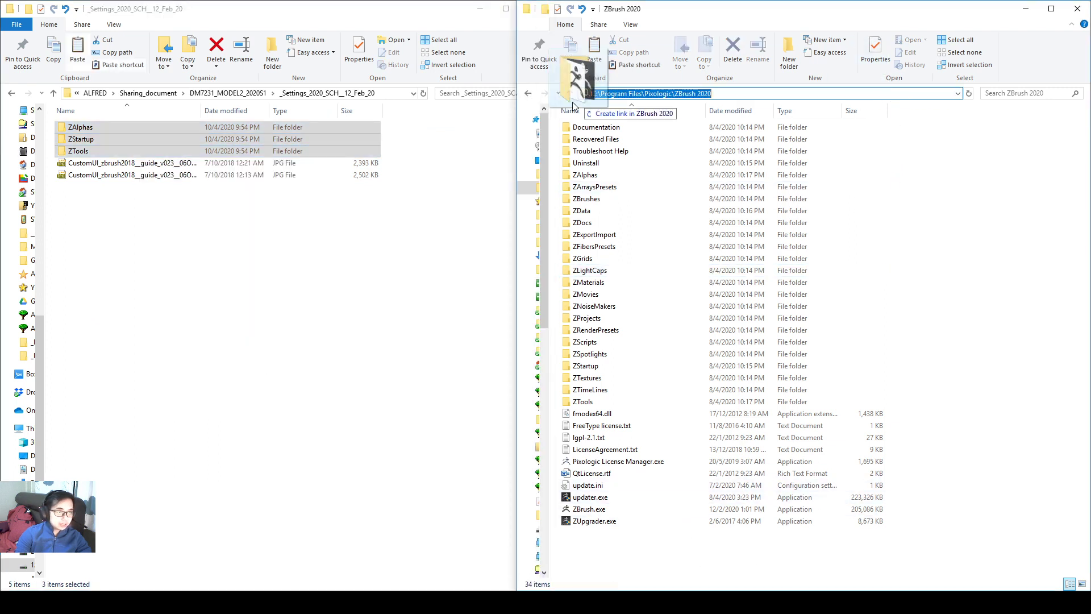
click(729, 95)
key(ctrl+a)
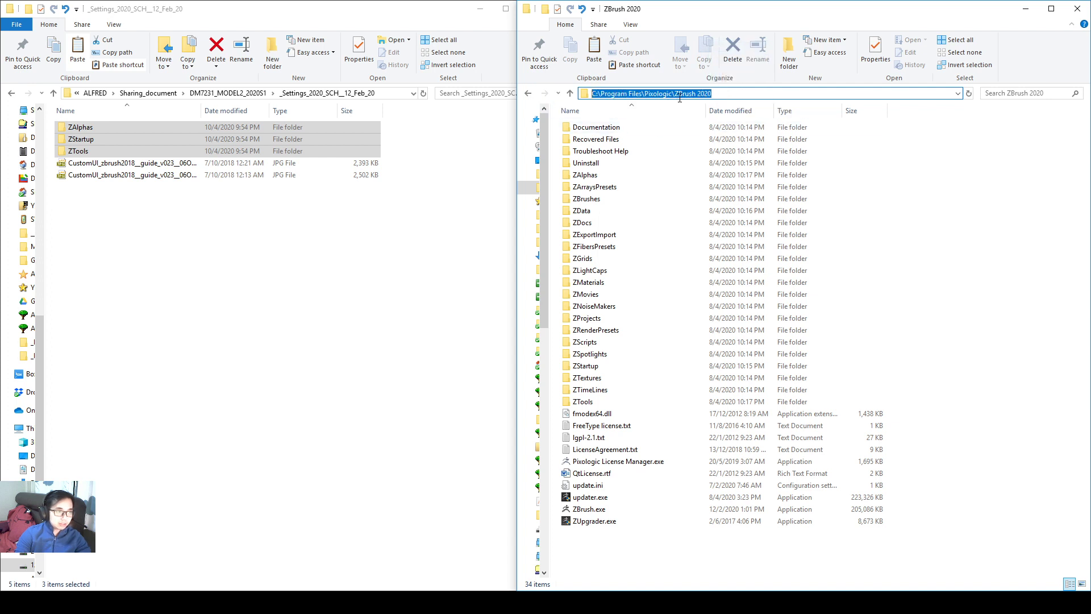
click(844, 532)
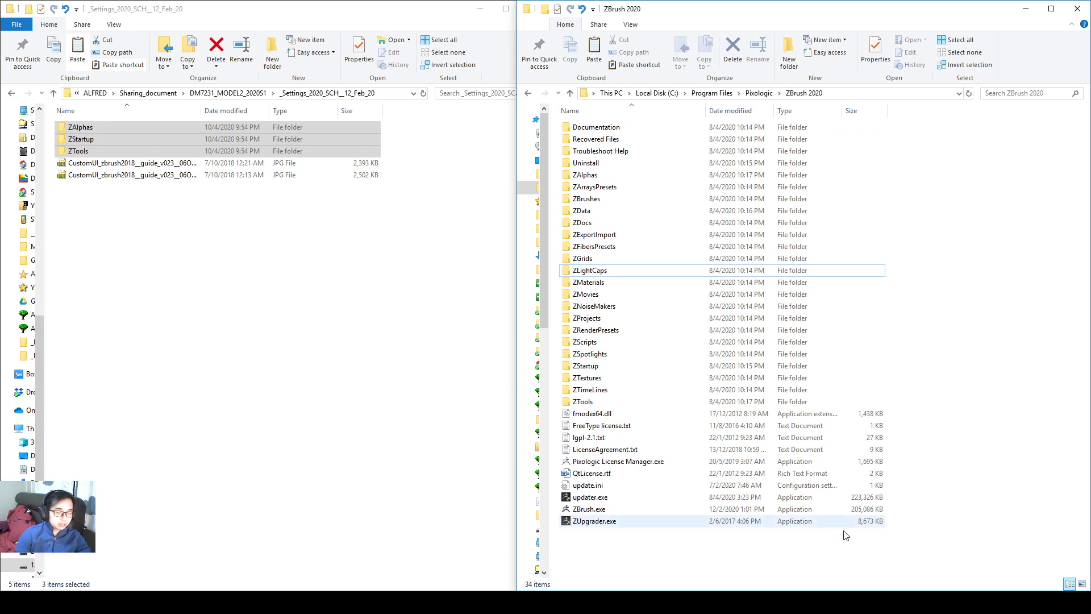
right_click(742, 551)
click(817, 439)
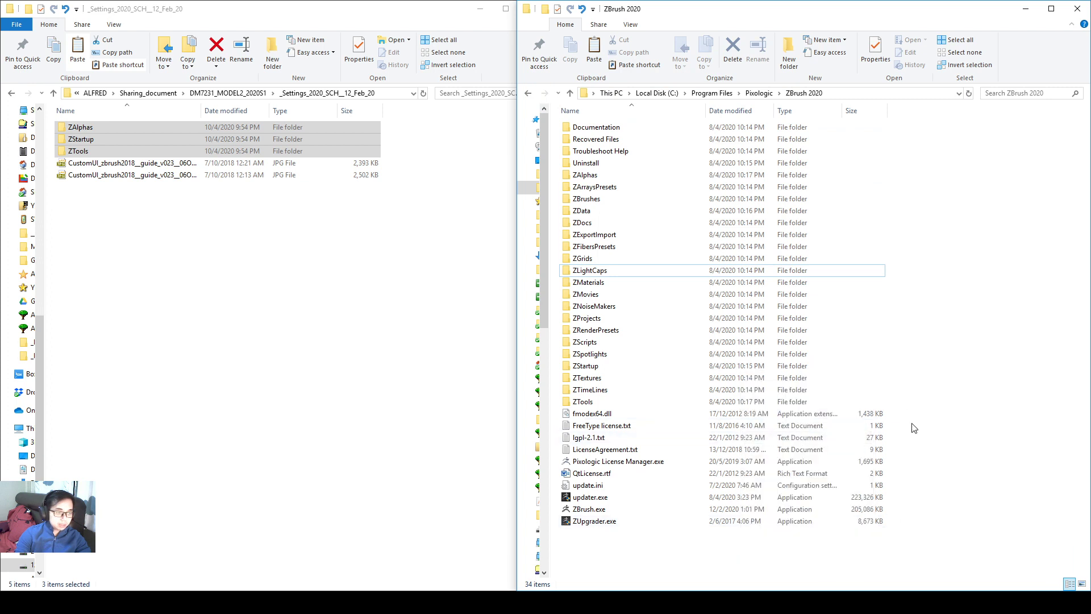
Start the copy and choose to replace the existing files in the ZBrush 2020 folder.
key(ctrl+v)
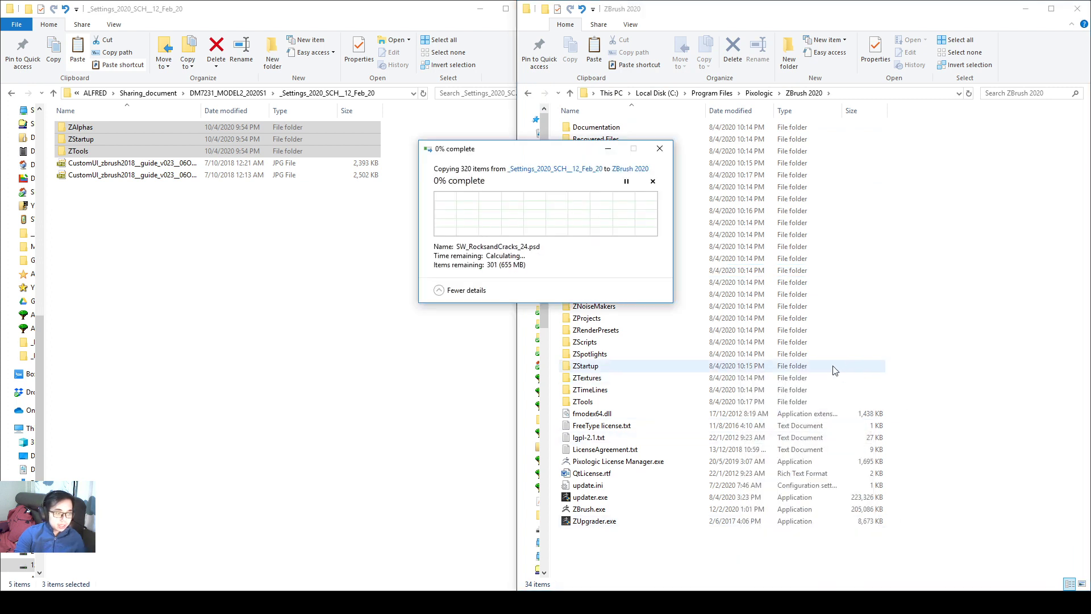
drag(569, 150, 595, 271)
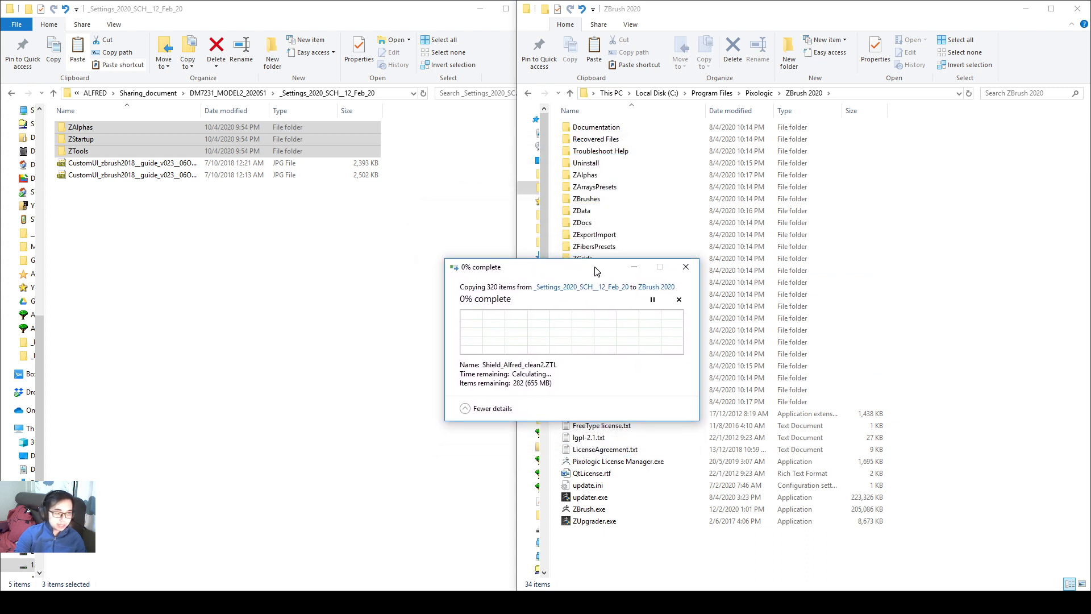
click(585, 328)
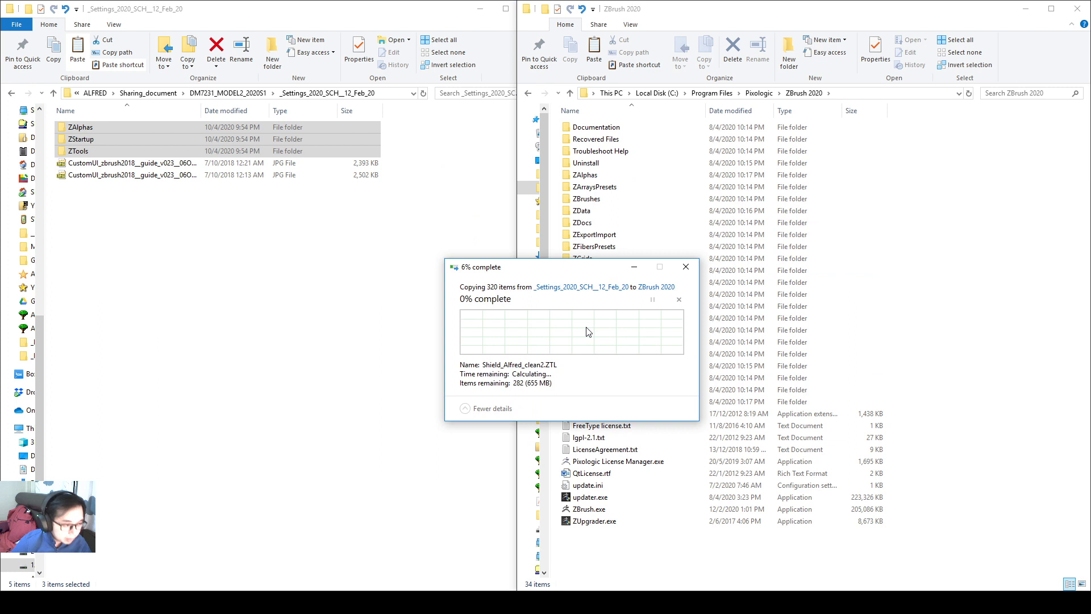
mouse_move(602, 269)
mouse_down()
mouse_move(586, 314)
mouse_move(577, 248)
mouse_move(590, 263)
mouse_up()
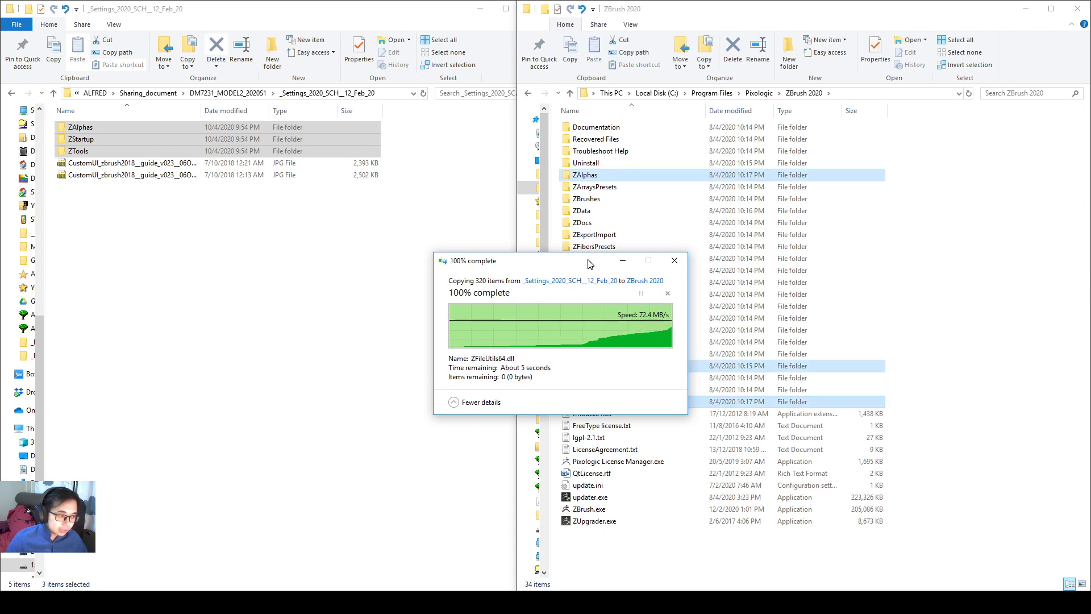
Check the merged ZAlphas, ZStartup and ZTools folders, then launch ZBrush 2020 from the Start menu.
click(903, 173)
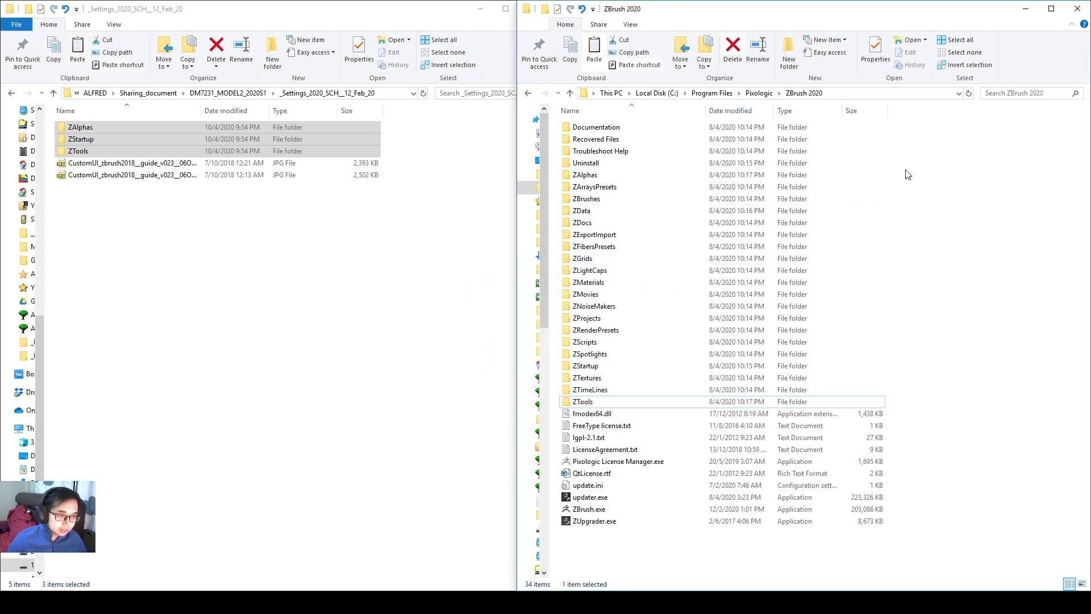
ctrl+click(822, 366)
ctrl+click(761, 404)
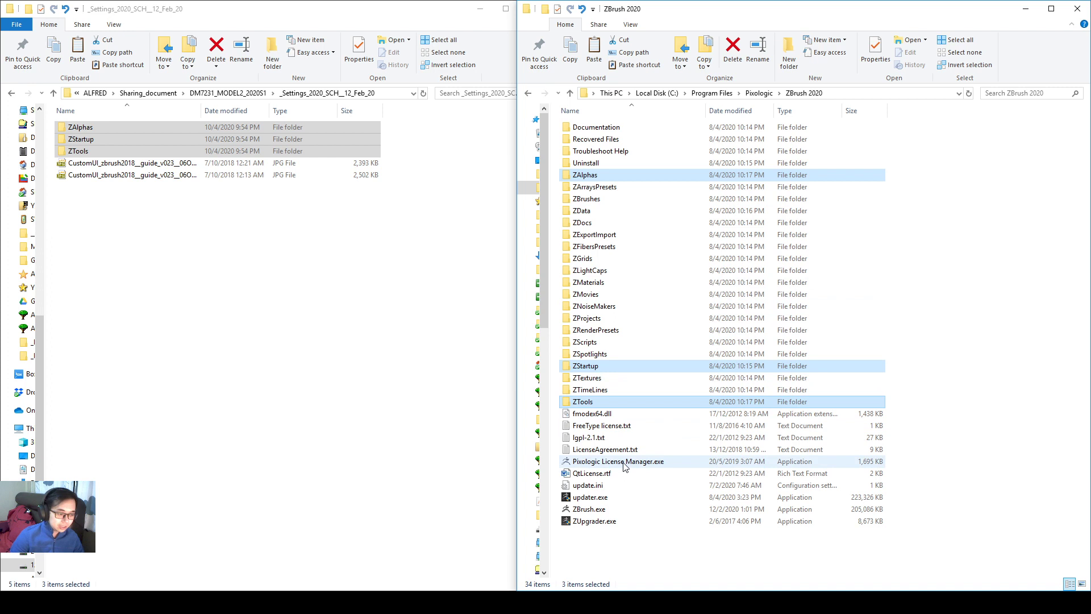
click(732, 539)
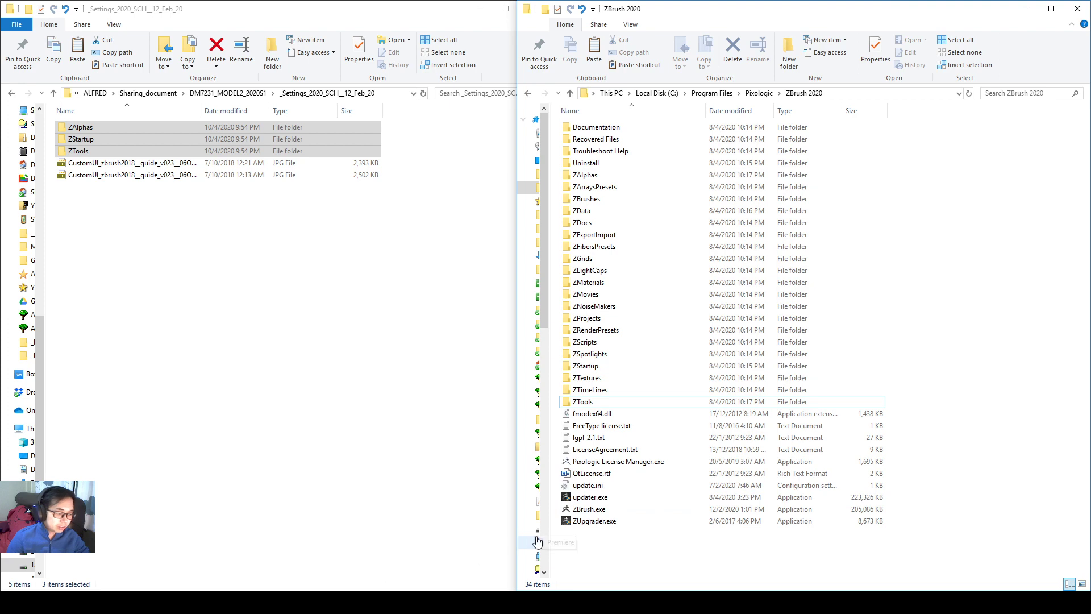
key(super)
click(447, 389)
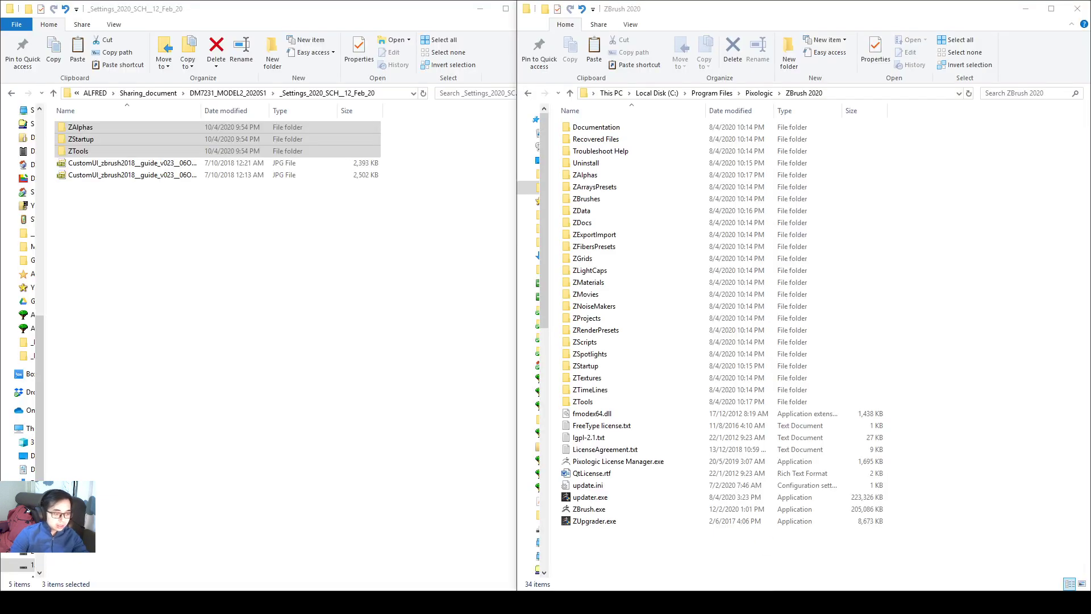
Close the ZBrush home page and read the custom-UI slides down to page 10, Store Config.
key(alt+Tab)
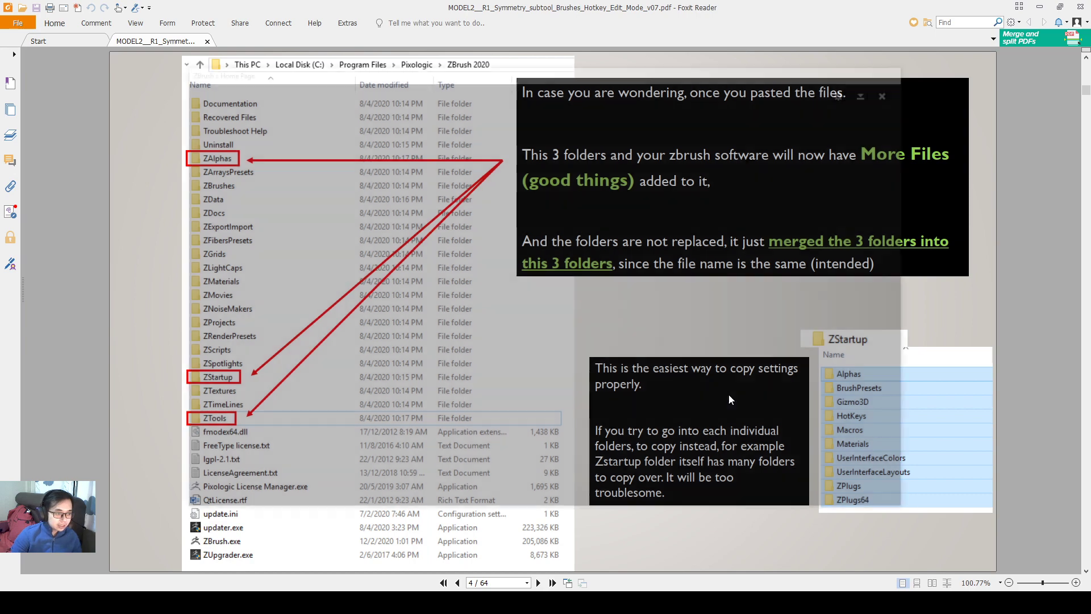
scroll(728, 394, down, 1)
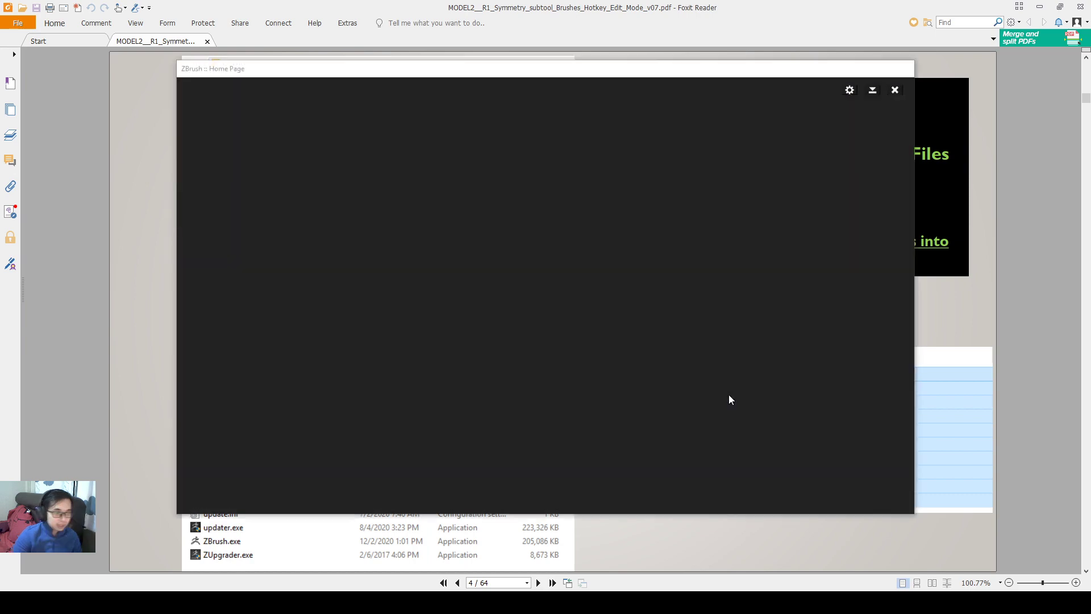
click(895, 90)
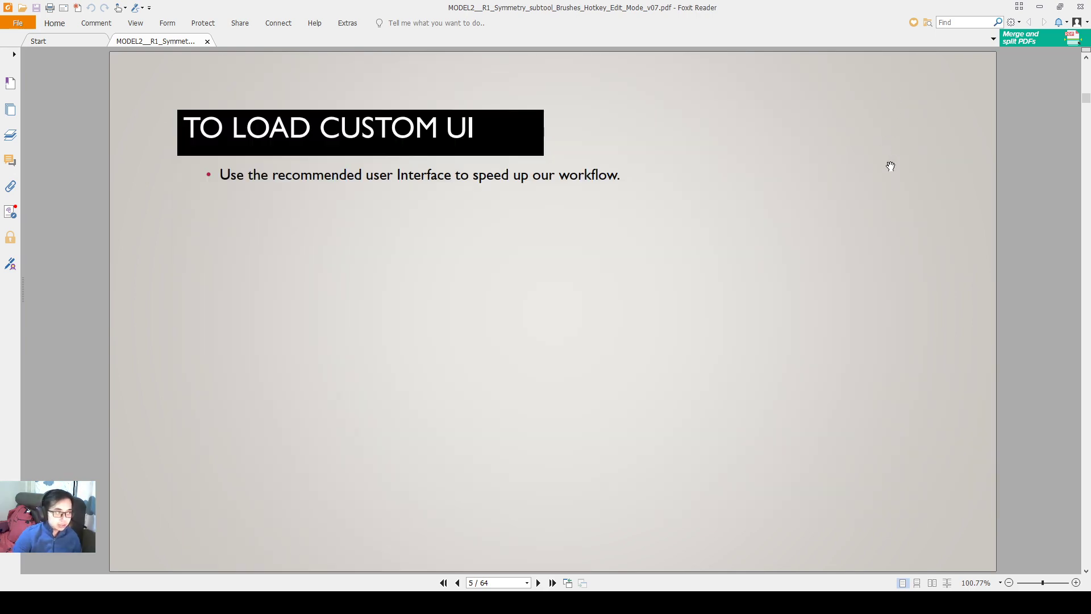
scroll(891, 166, down, 1)
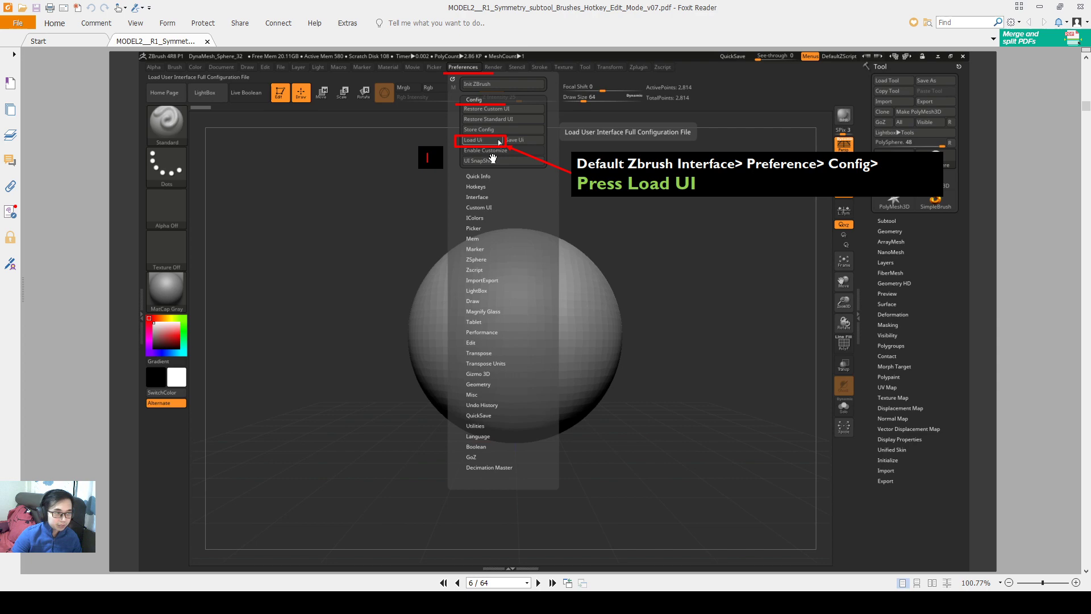
scroll(497, 163, down, 1)
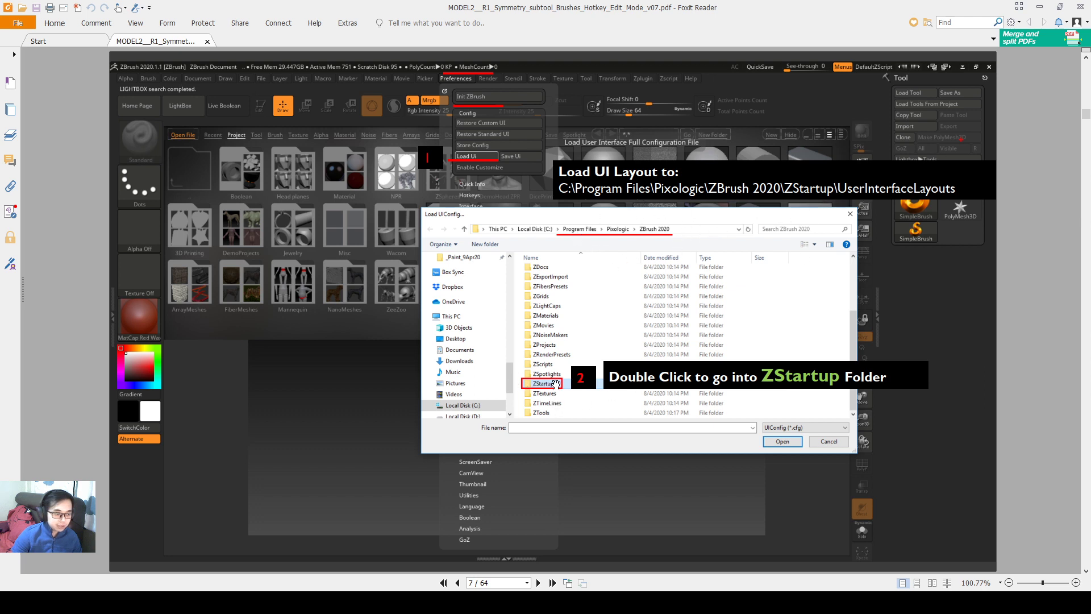
scroll(591, 389, down, 3)
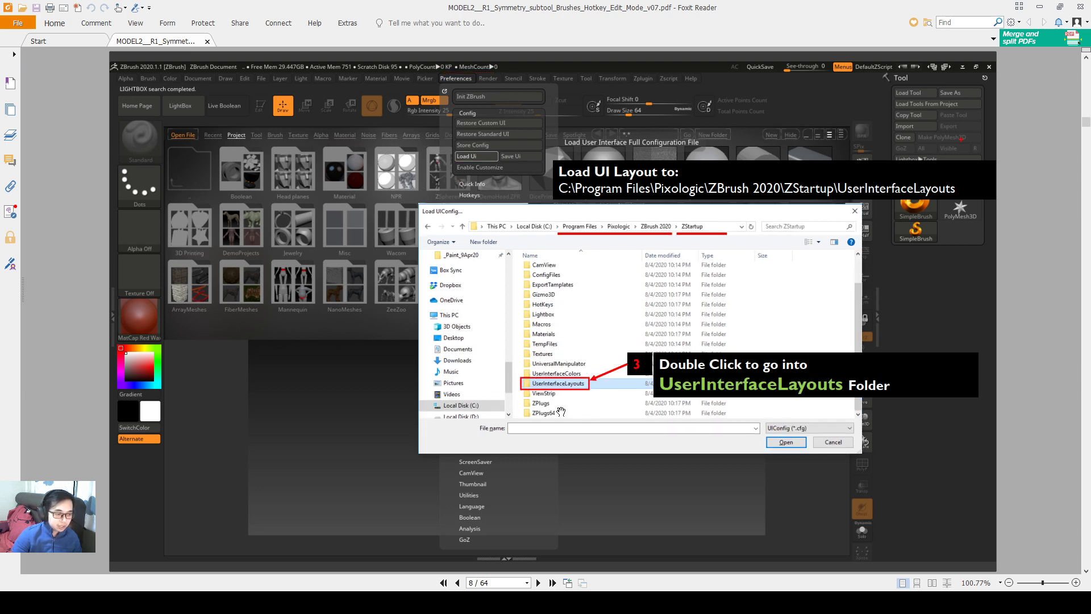
scroll(559, 410, down, 3)
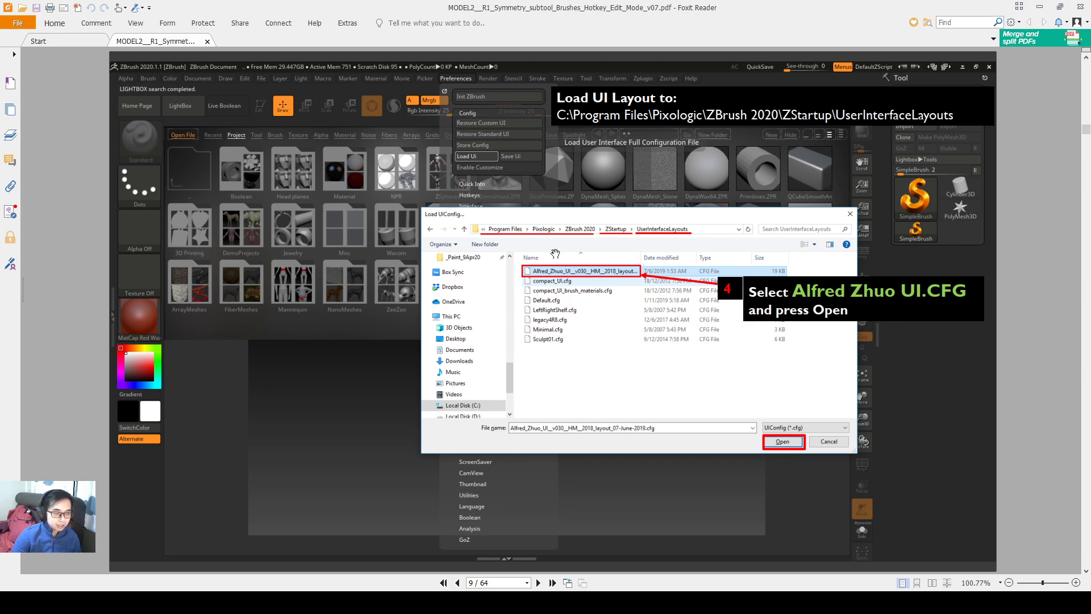
scroll(631, 334, down, 3)
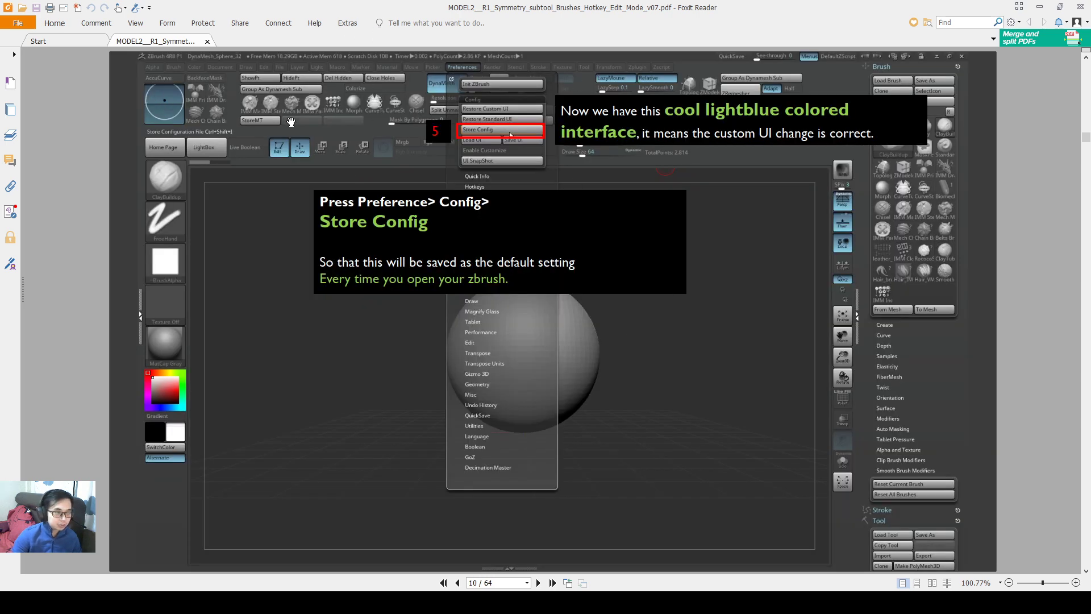
scroll(292, 121, down, 3)
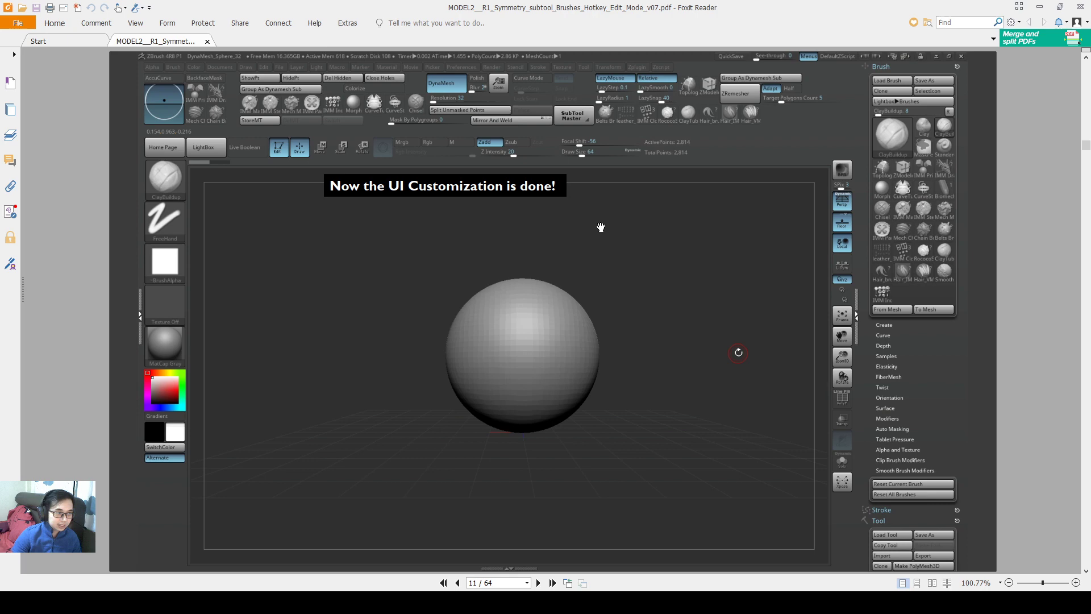
scroll(601, 227, up, 3)
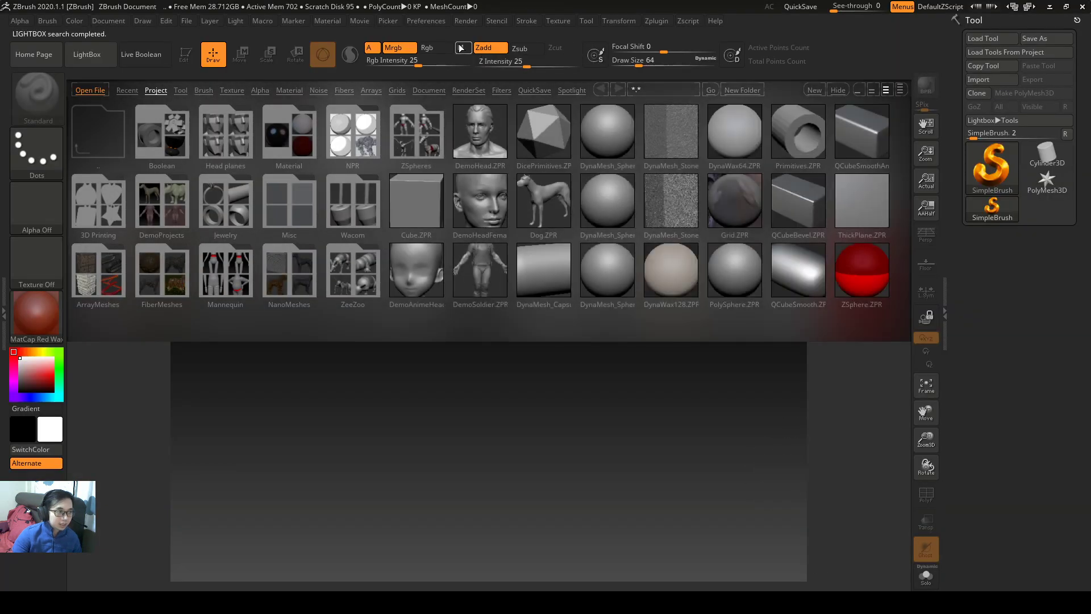
Close LightBox and load the custom UI layout from ZStartup/UserInterfaceLayouts via Preferences > Config.
click(436, 23)
click(87, 54)
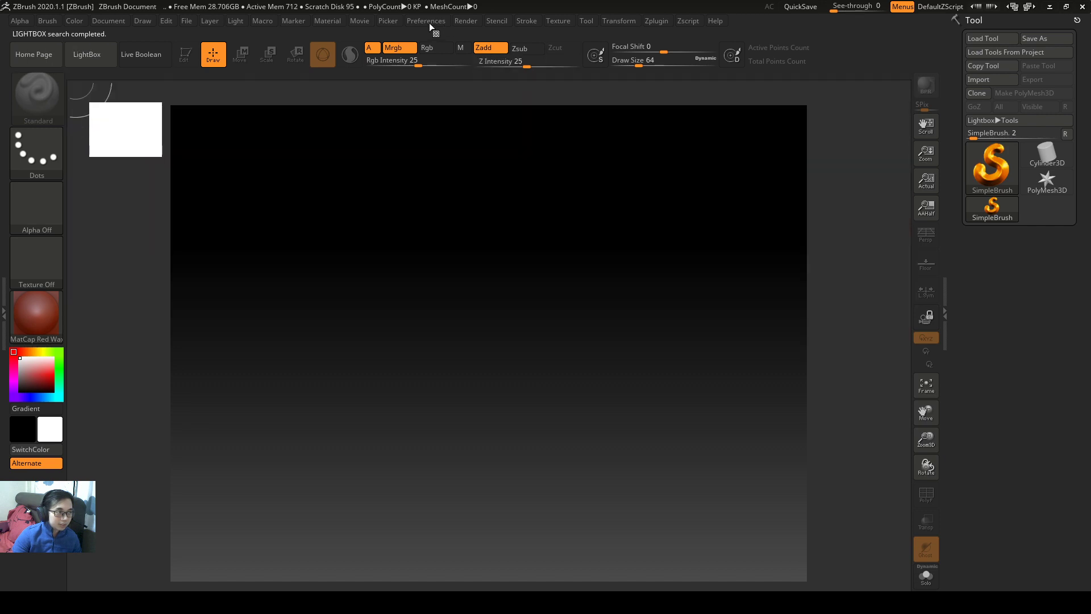
click(427, 21)
click(453, 63)
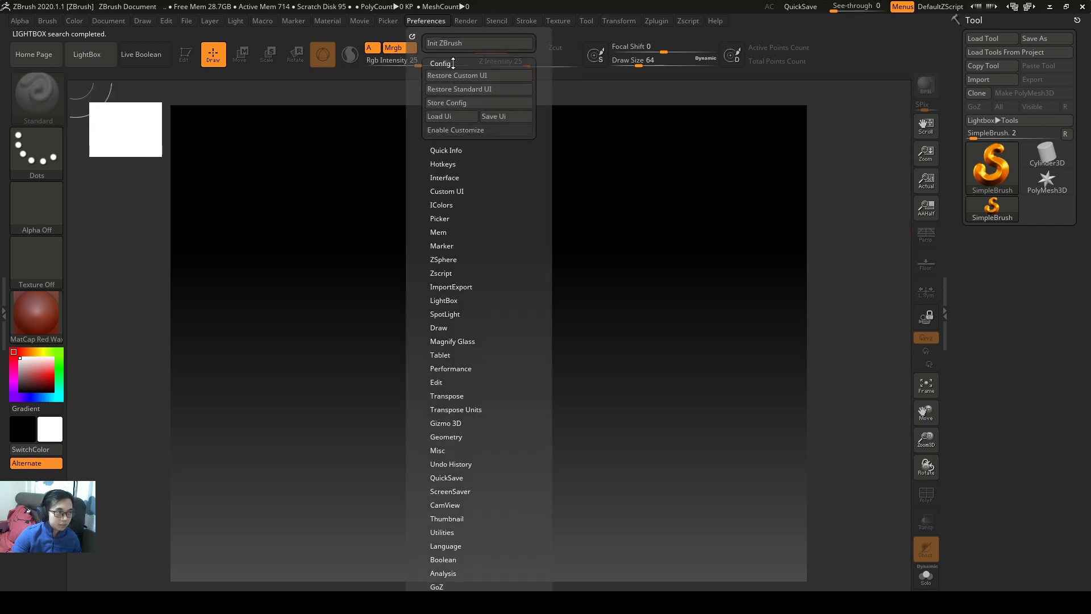
click(451, 116)
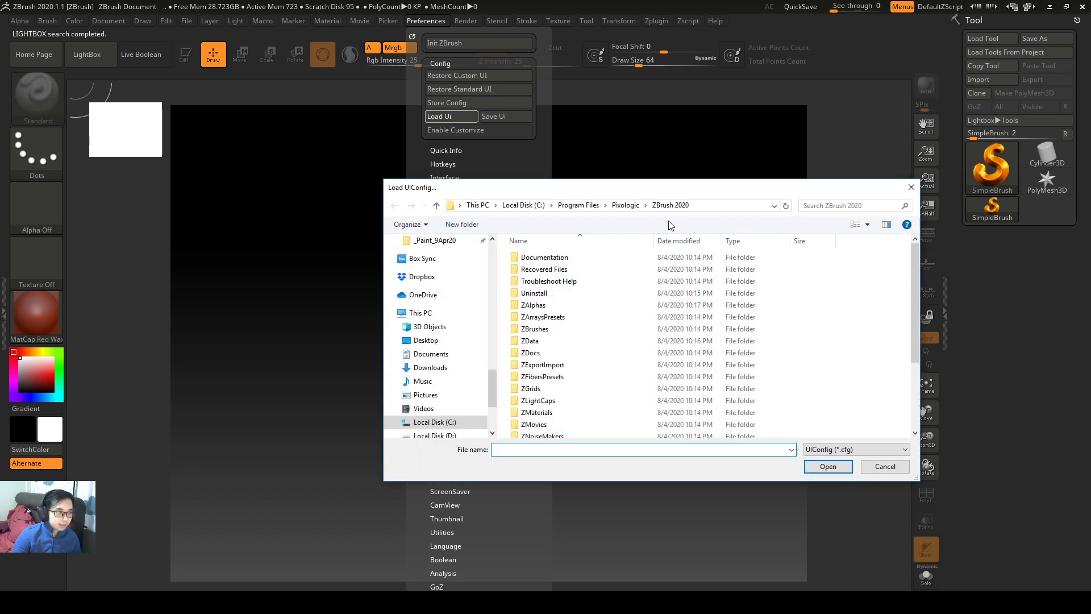
scroll(575, 320, down, 3)
click(559, 396)
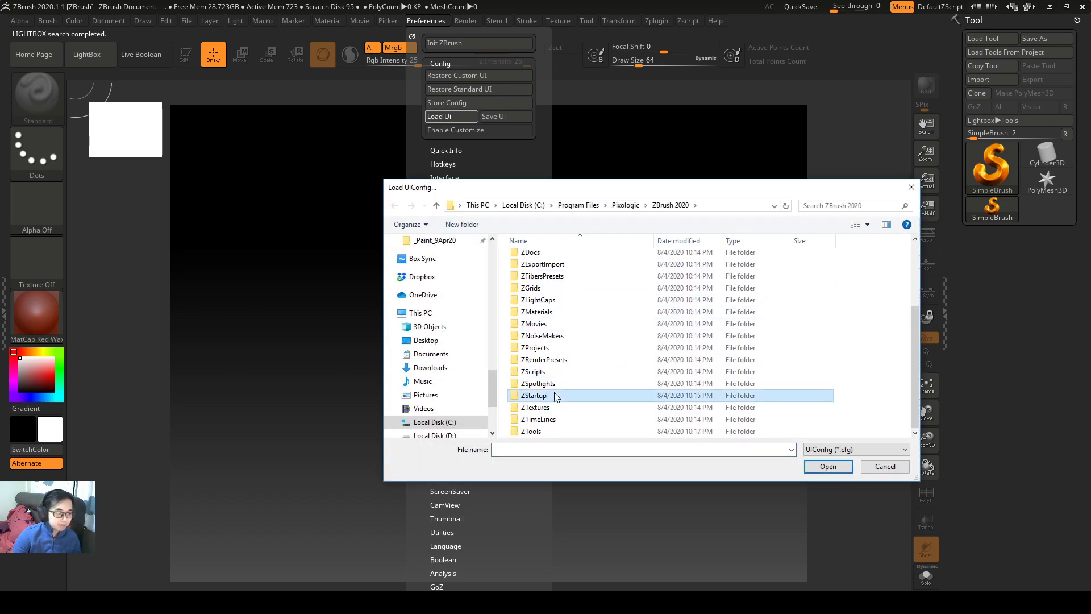
double_click(554, 392)
scroll(568, 394, down, 3)
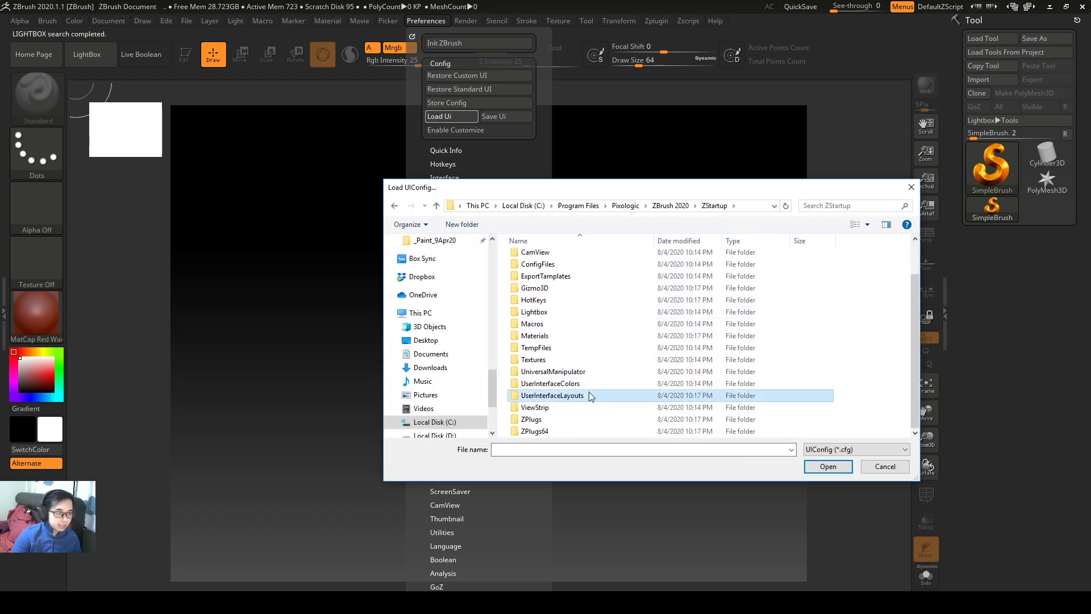
double_click(568, 395)
click(533, 257)
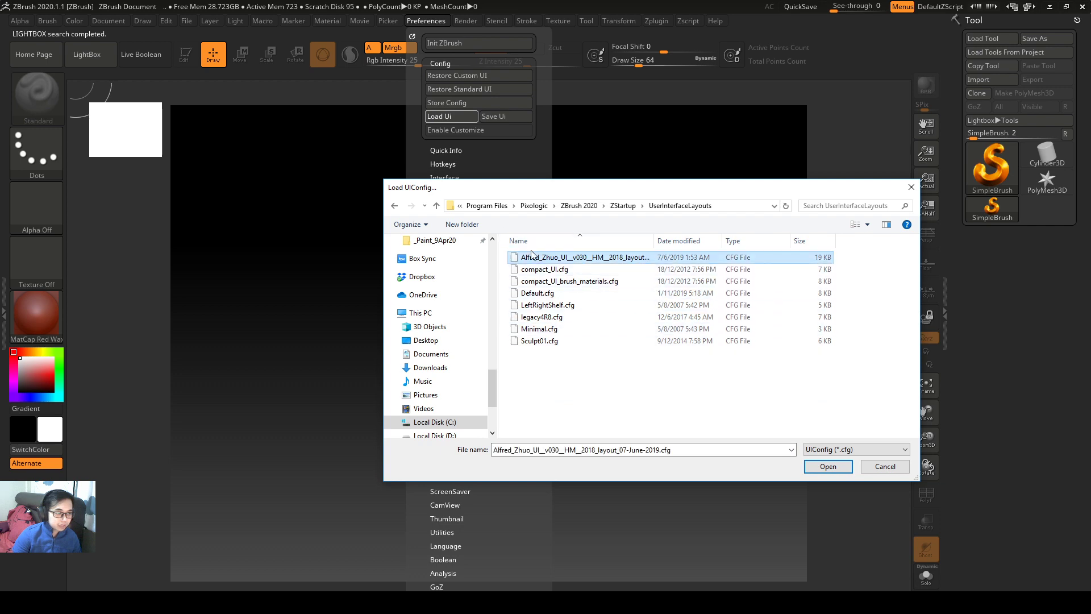
click(829, 466)
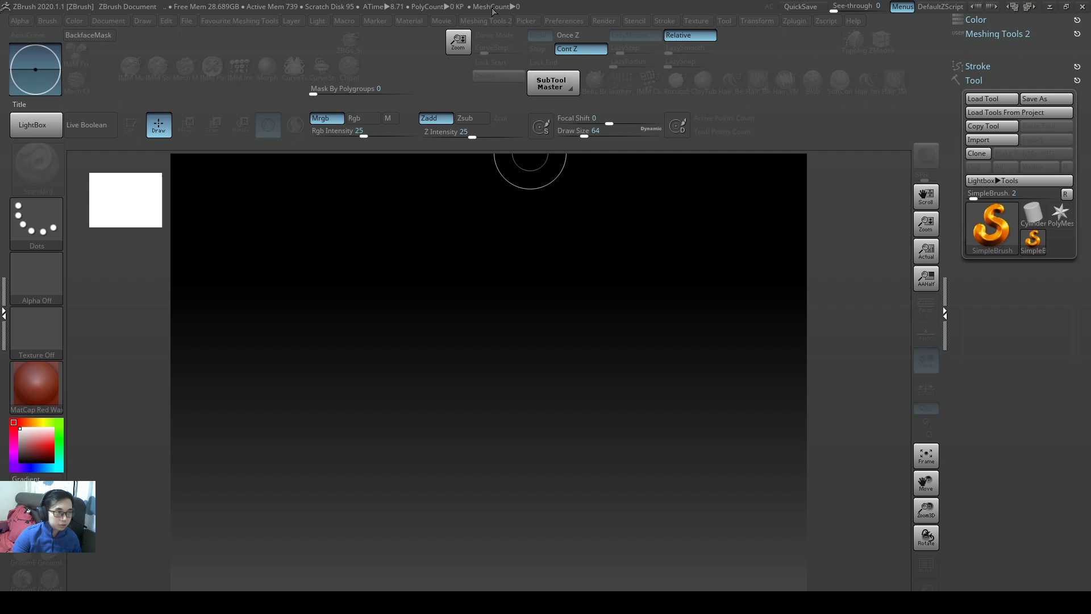
Store the current UI as the startup configuration and confirm the Configuration File dialog.
click(571, 23)
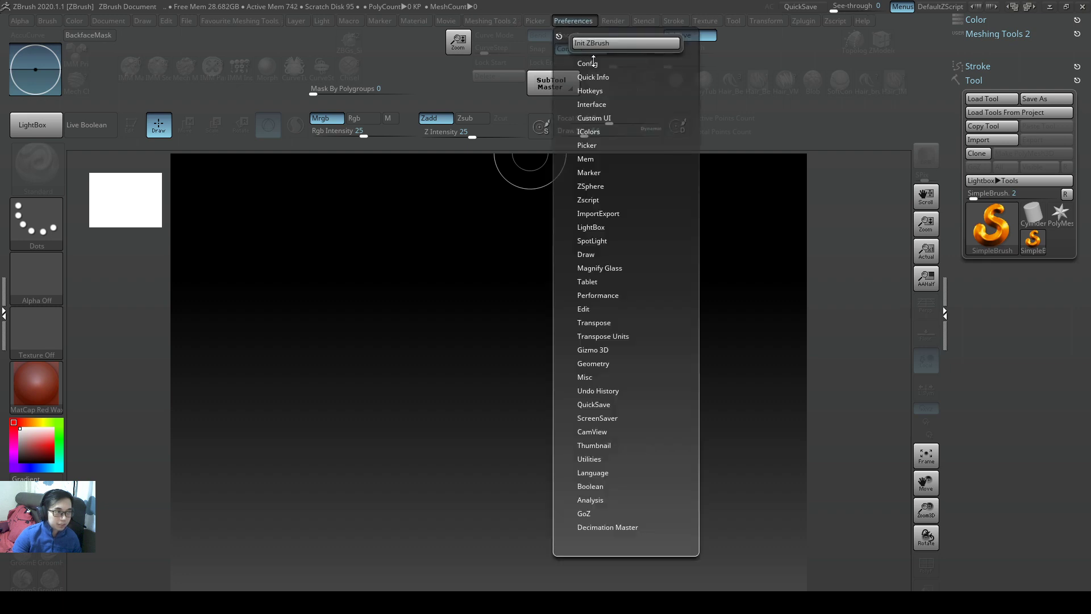
click(592, 63)
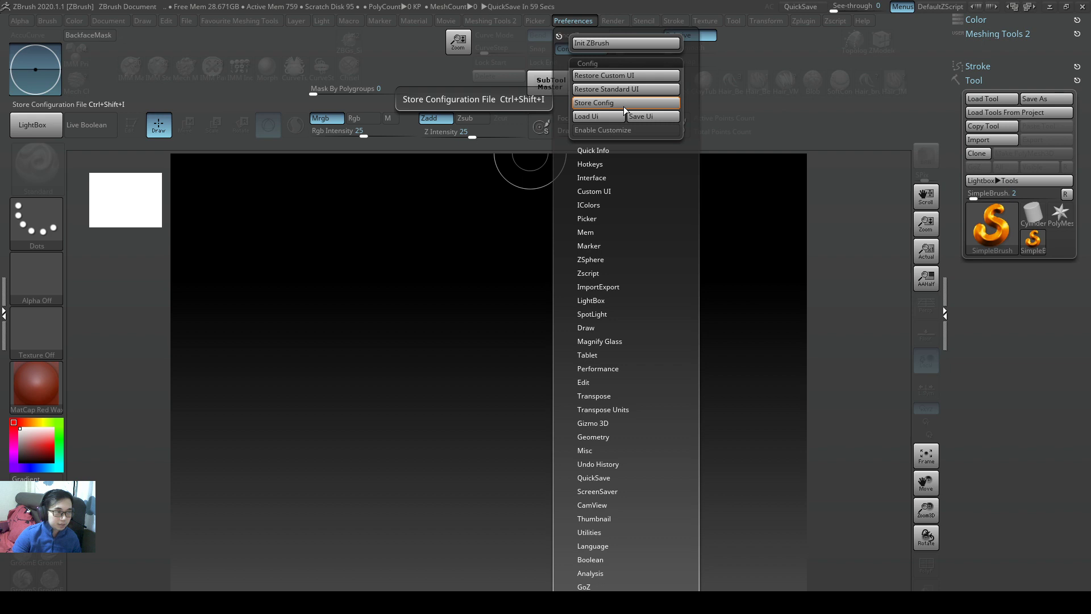
click(624, 103)
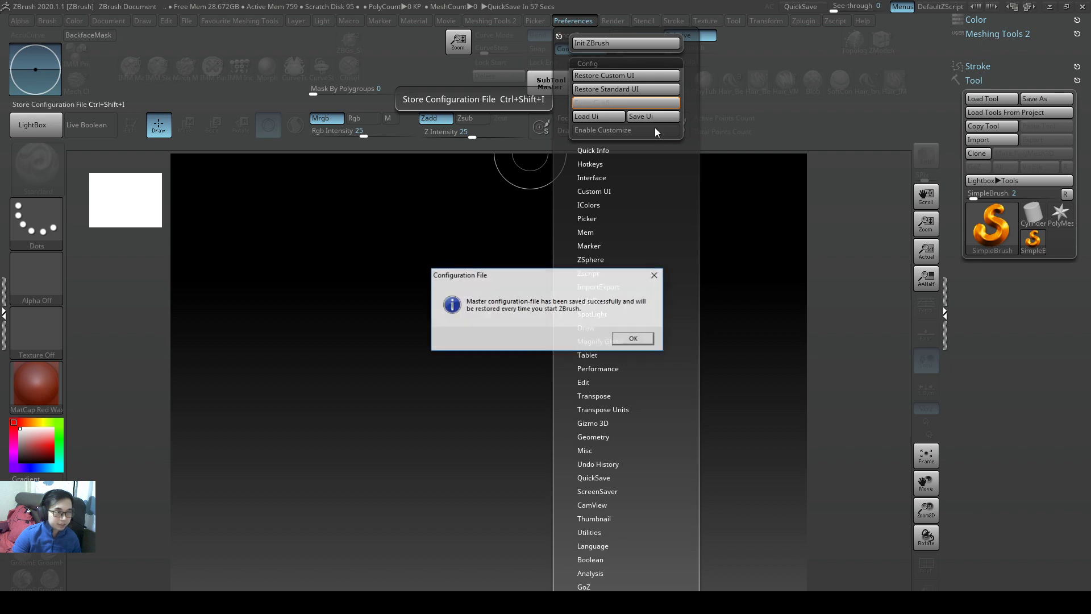
click(633, 339)
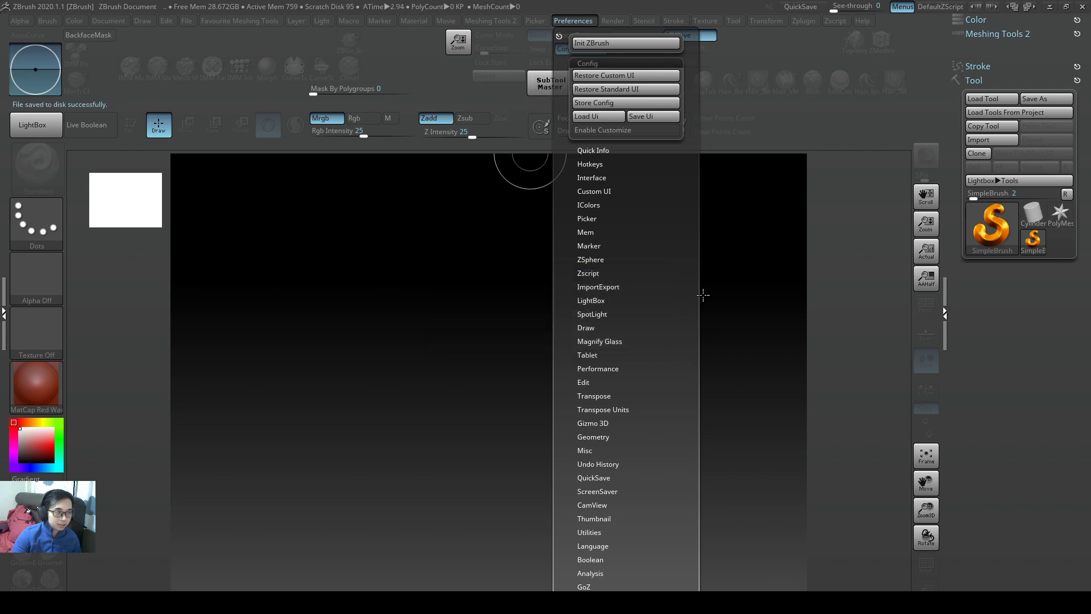
Load the custom hotkeys file from ZStartup/HotKeys via Preferences > Hotkeys.
click(573, 21)
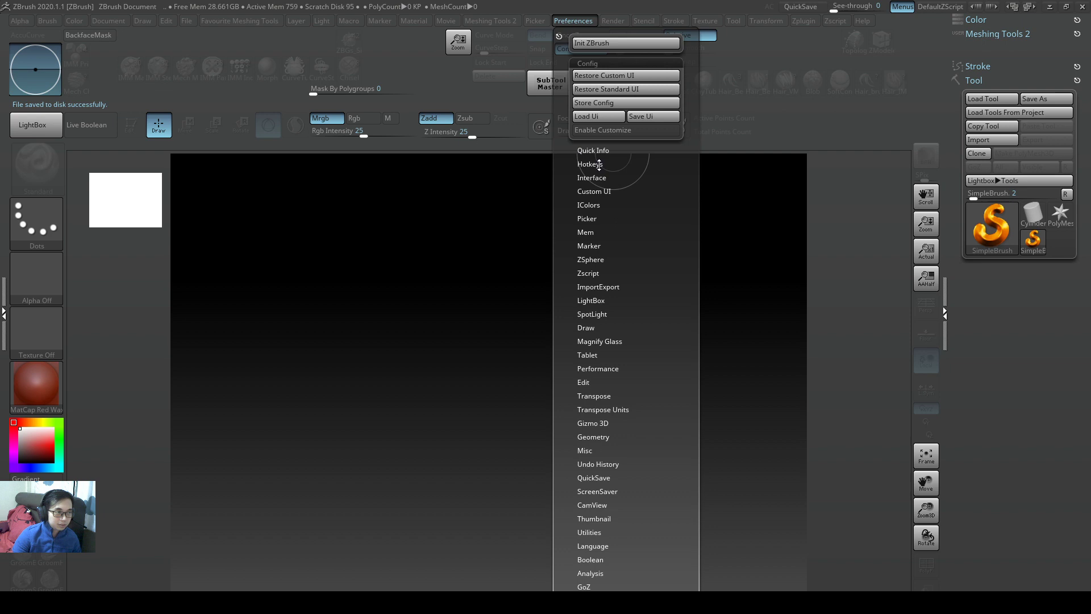
click(599, 165)
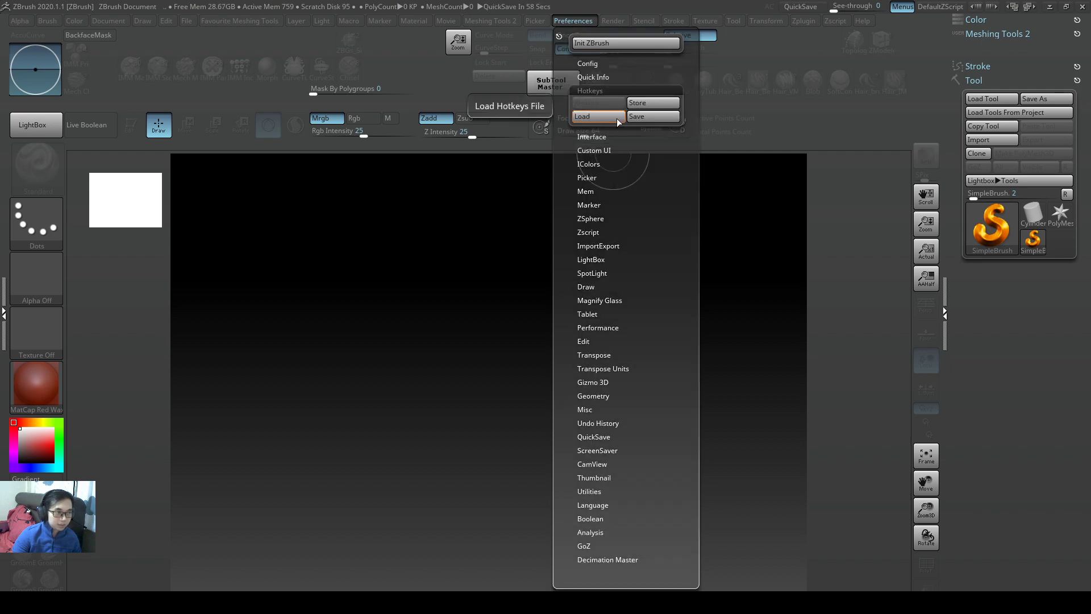
click(618, 120)
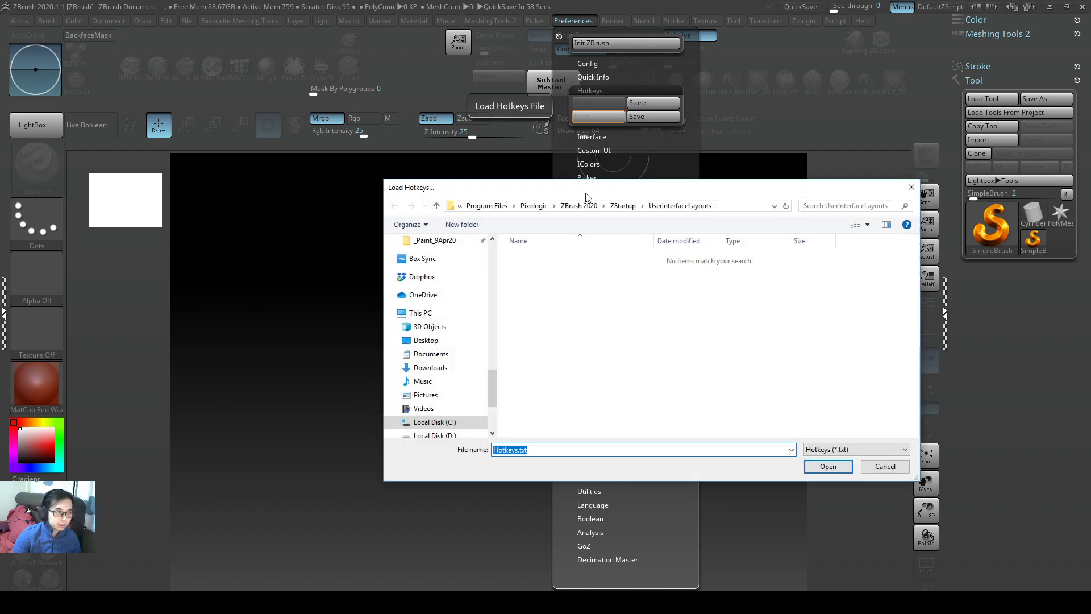
click(622, 207)
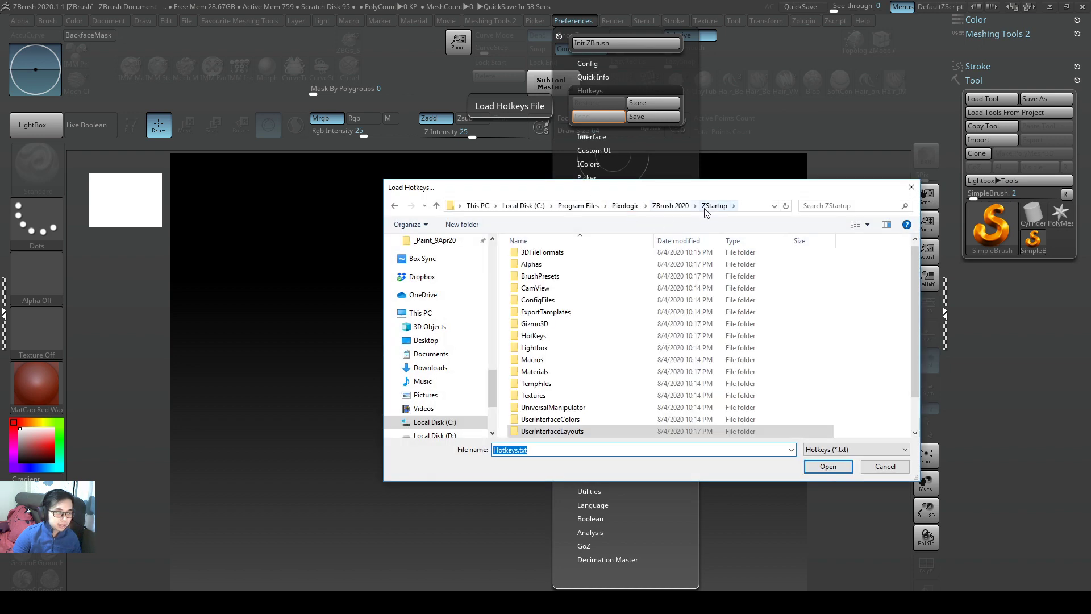
click(396, 206)
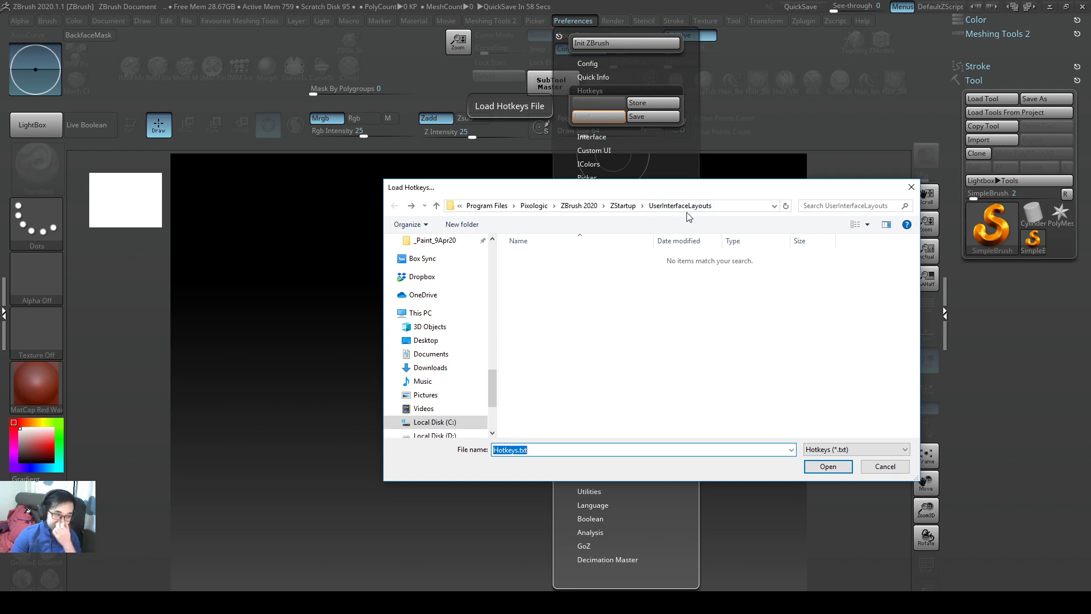
click(624, 206)
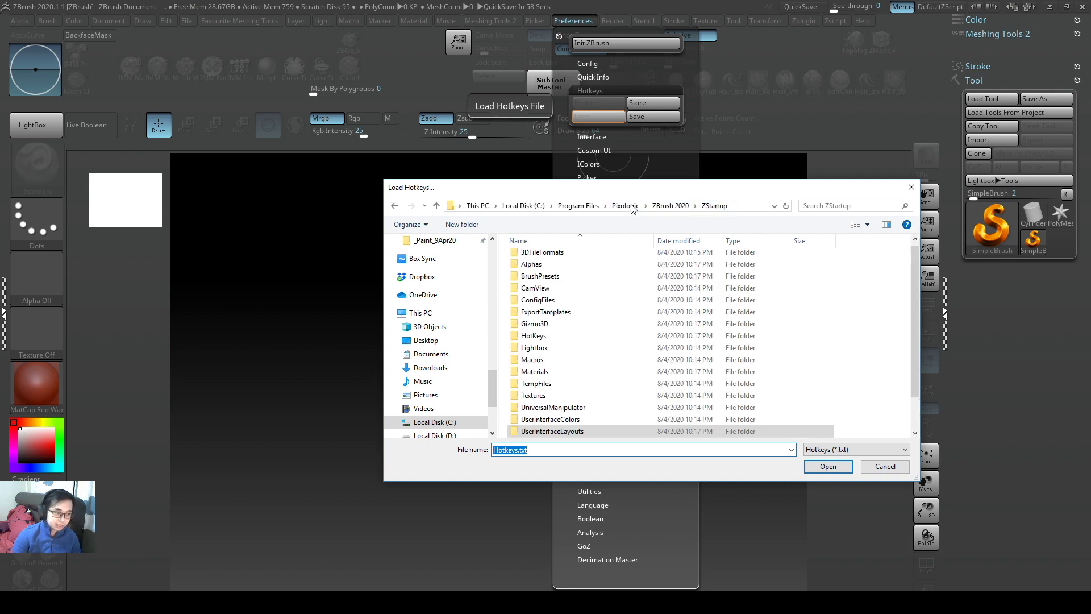
scroll(663, 338, down, 1)
click(637, 300)
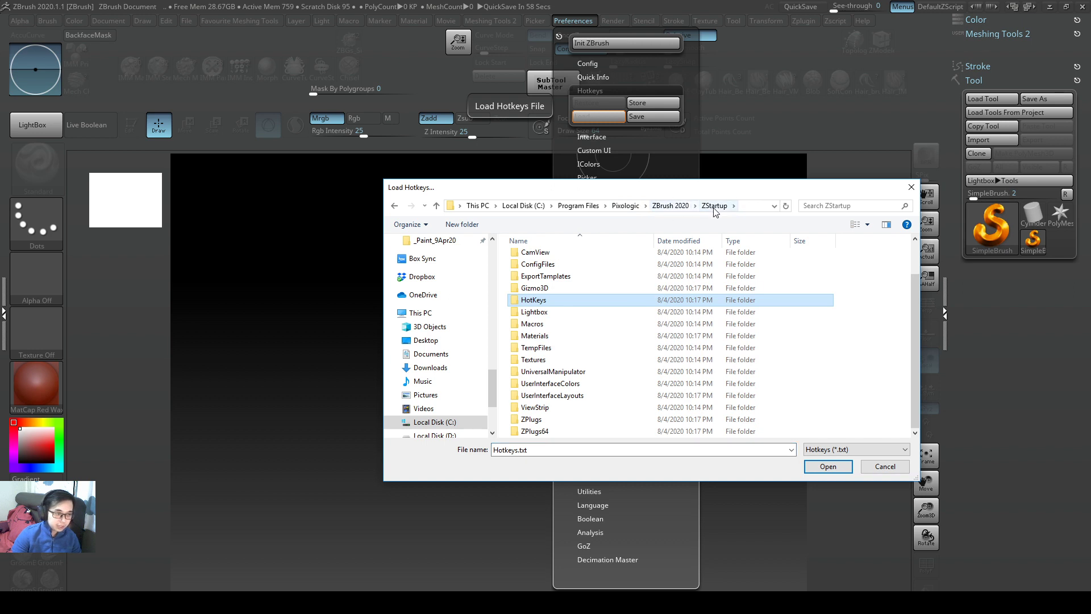
double_click(549, 300)
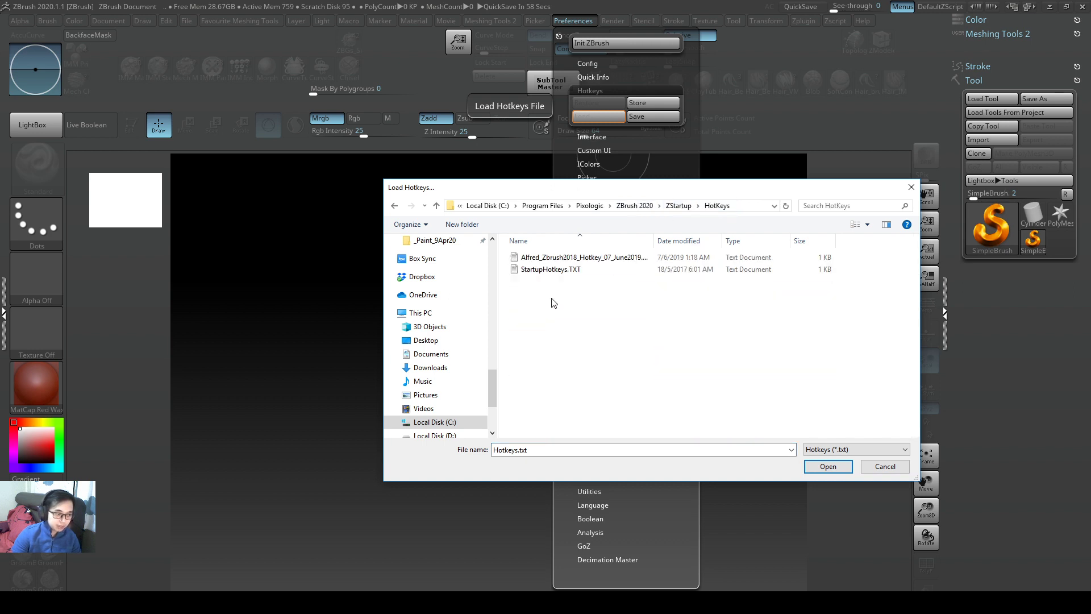
click(572, 259)
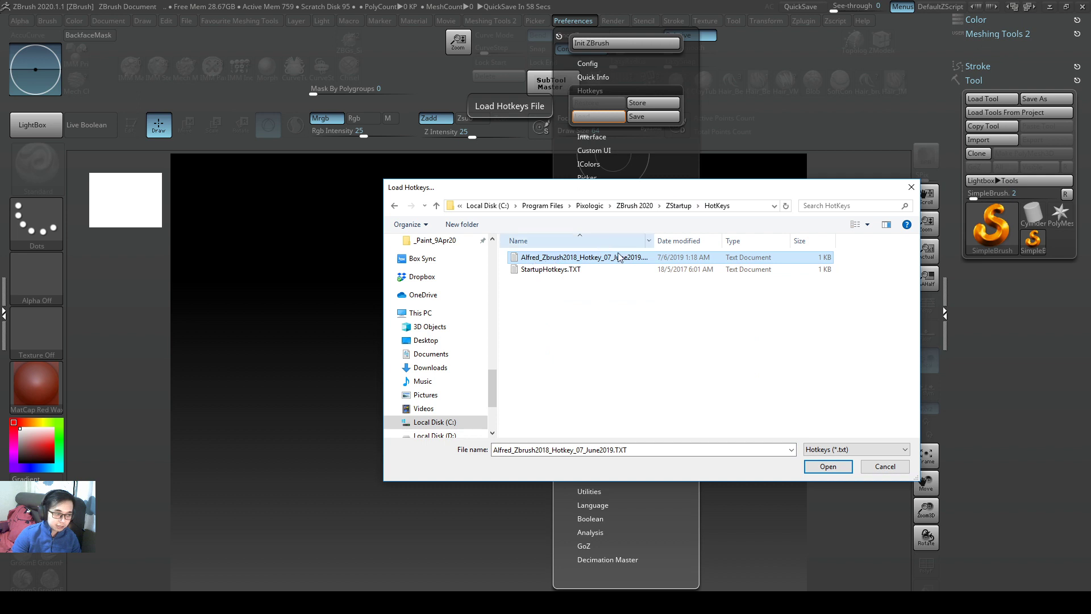
click(825, 465)
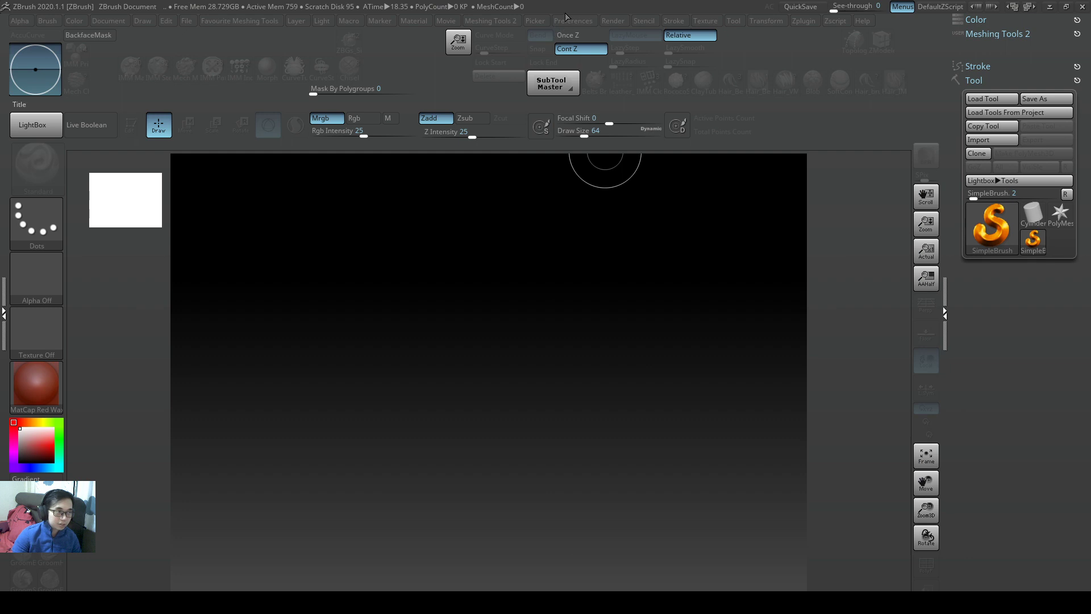
Store the loaded hotkeys for every startup, confirm the message, and reopen LightBox.
click(573, 20)
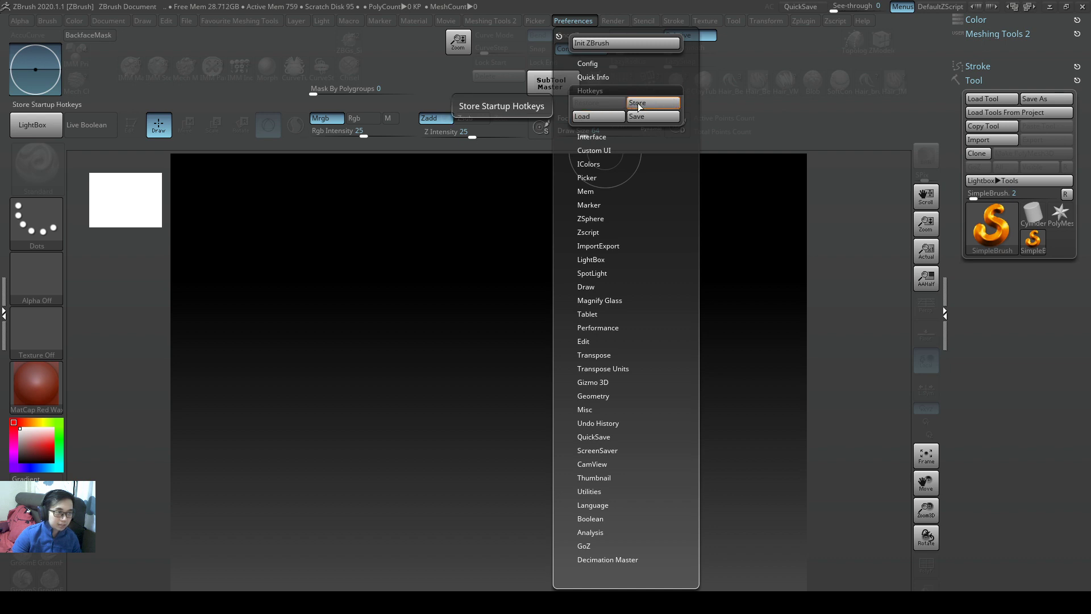
click(652, 106)
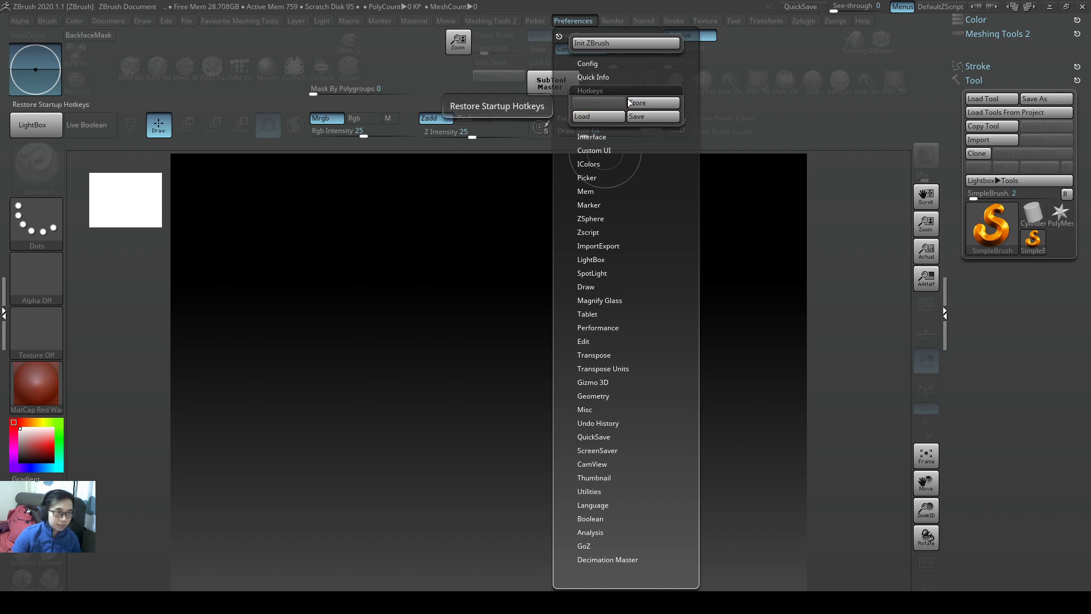
click(661, 103)
drag(628, 279, 505, 281)
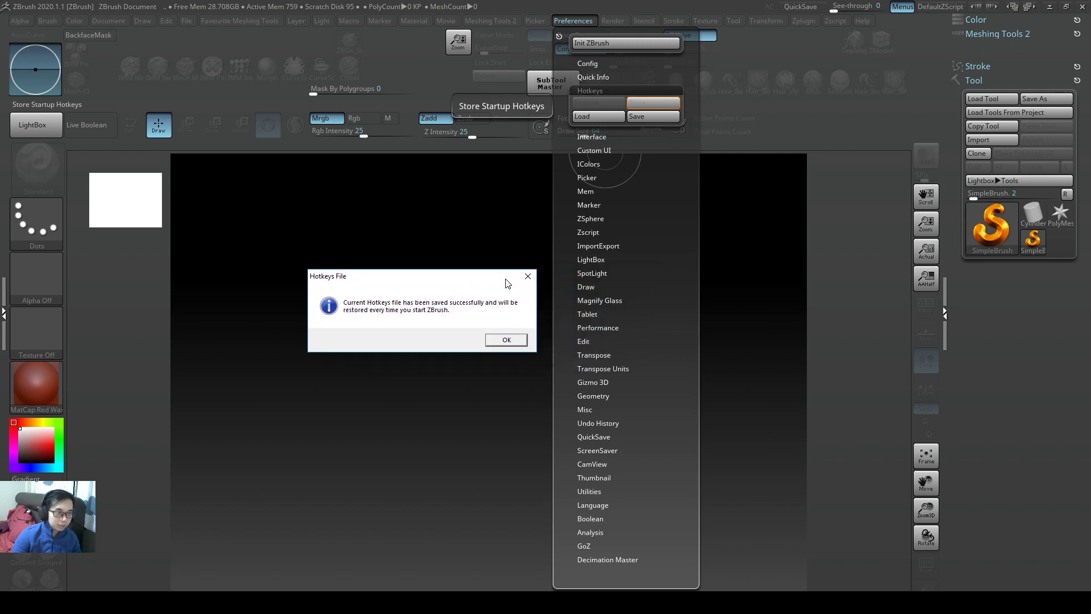
click(517, 341)
click(29, 137)
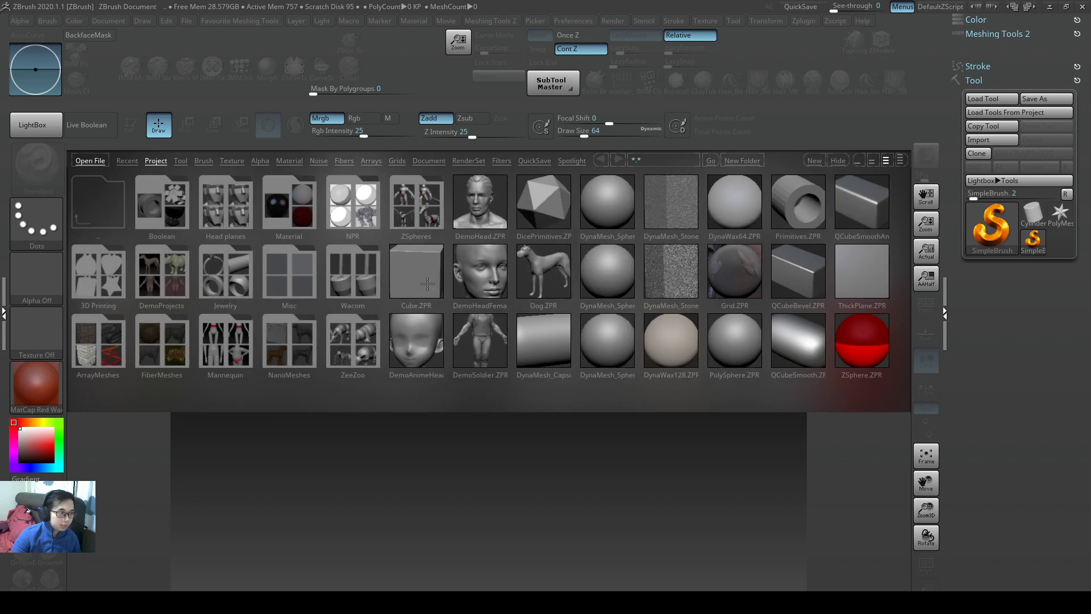
Load Cube.ZPR from LightBox, tilt the cube, and try the ClayBuildup and MaskPen brush shortcuts.
click(36, 124)
click(35, 124)
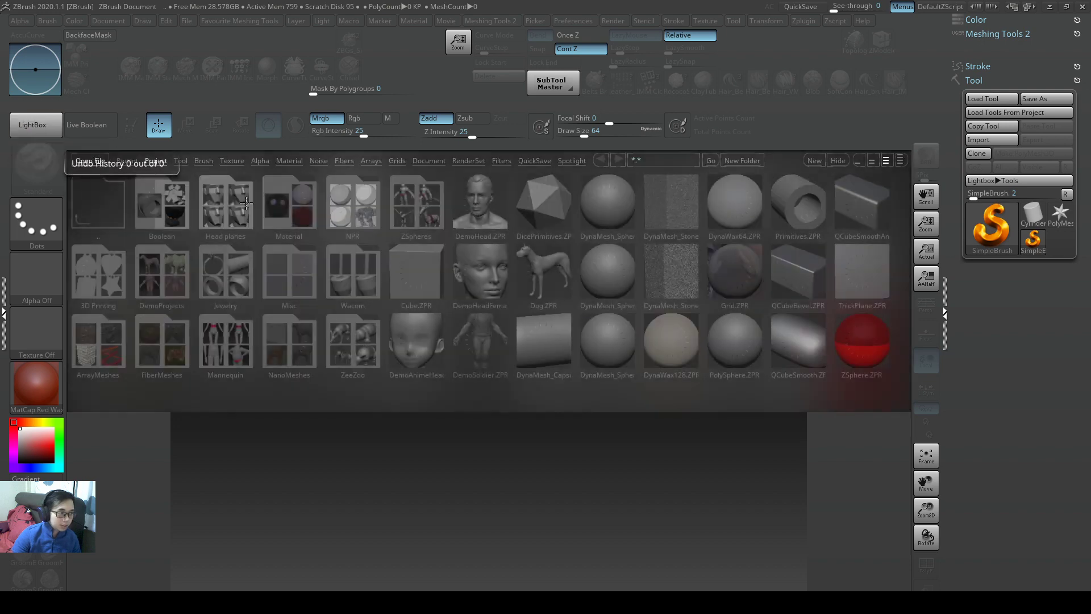
click(424, 276)
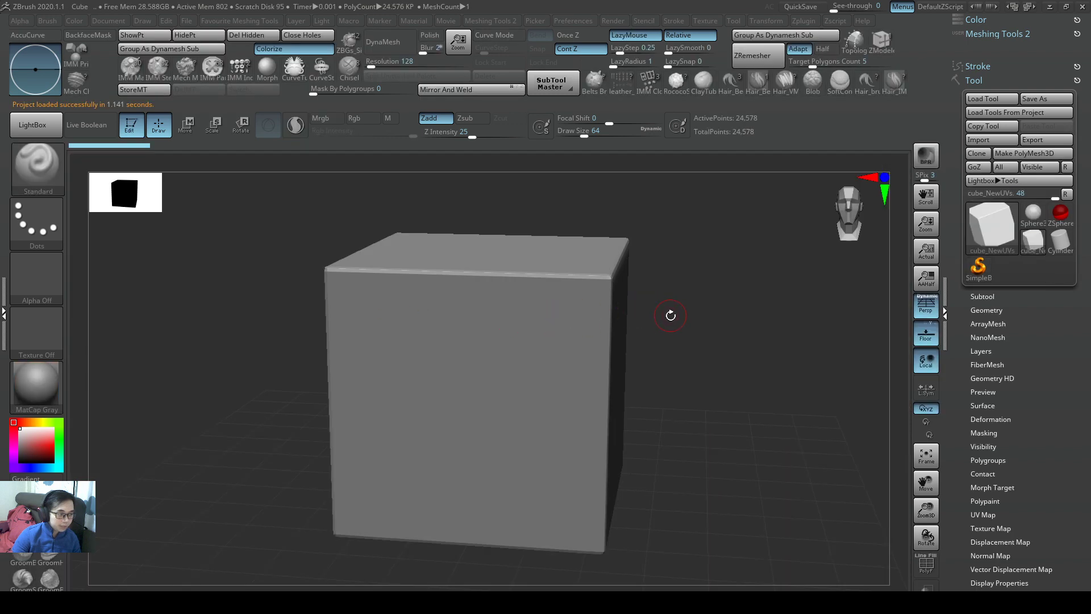
drag(665, 314, 647, 362)
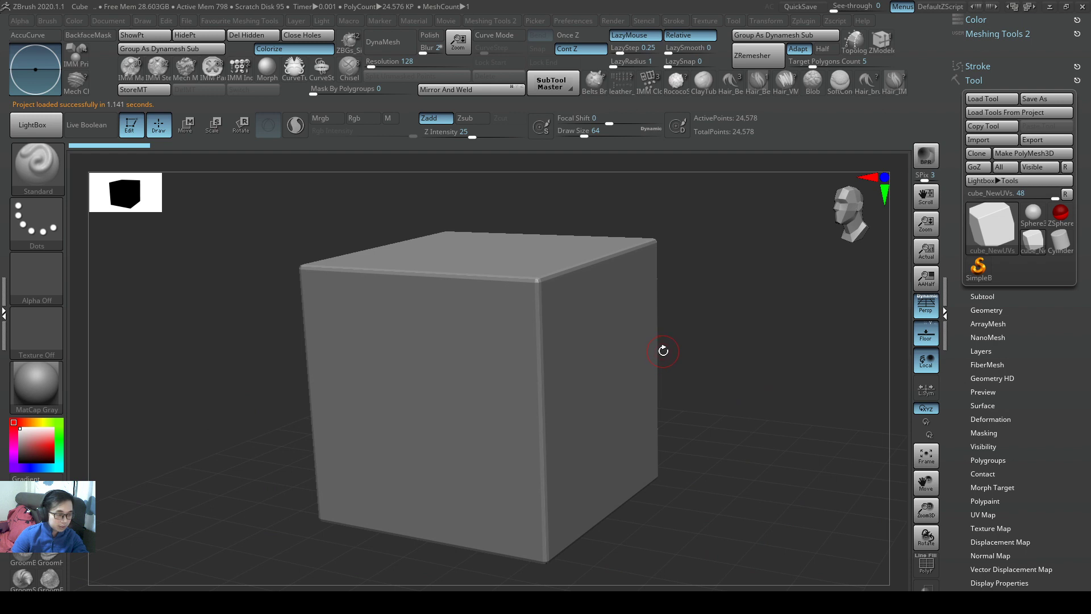
key(b)
key(c)
key(b)
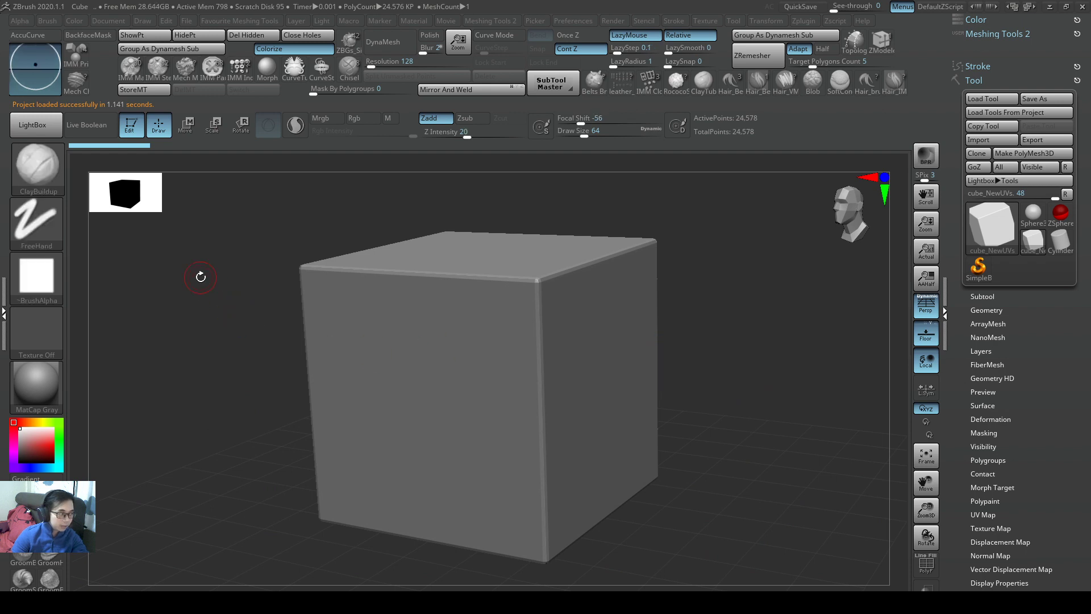
key(ctrl)
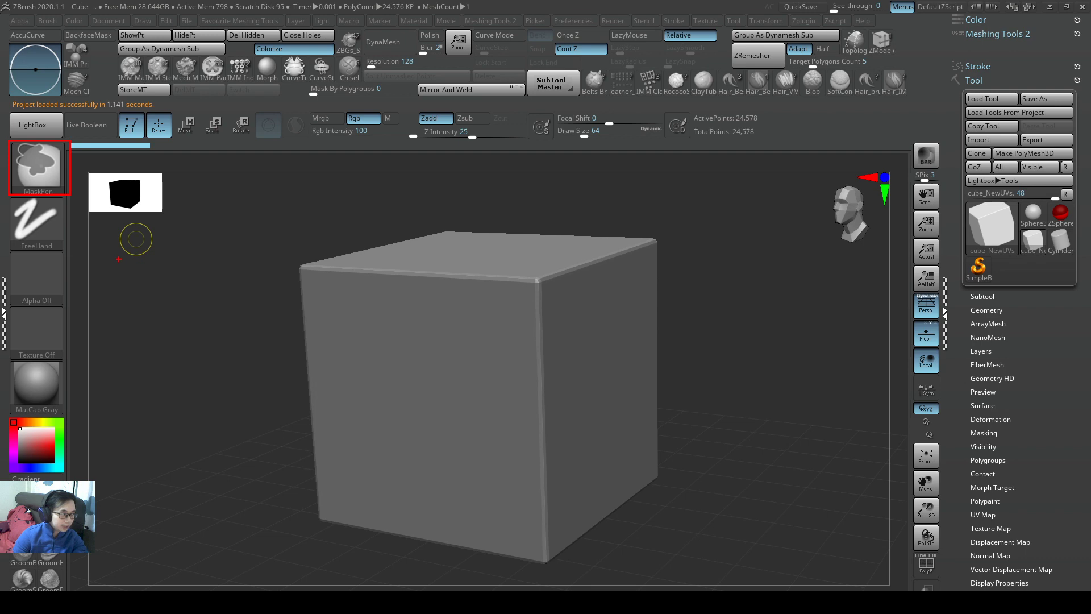
Cycle through ClayBuildup, hPolish, Inflat, SnakeHook, DamStandard, Orb_Cracks, Pinch, Clay_DragRect and the selection brush.
key(b)
key(c)
key(b)
click(37, 167)
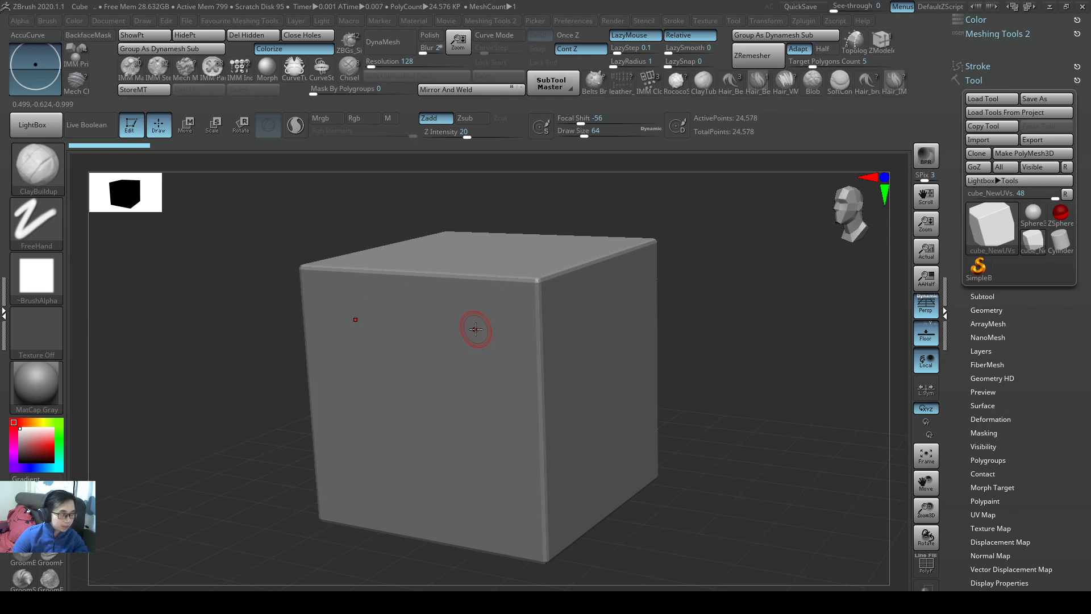
key(b)
key(h)
key(p)
key(b)
key(i)
key(n)
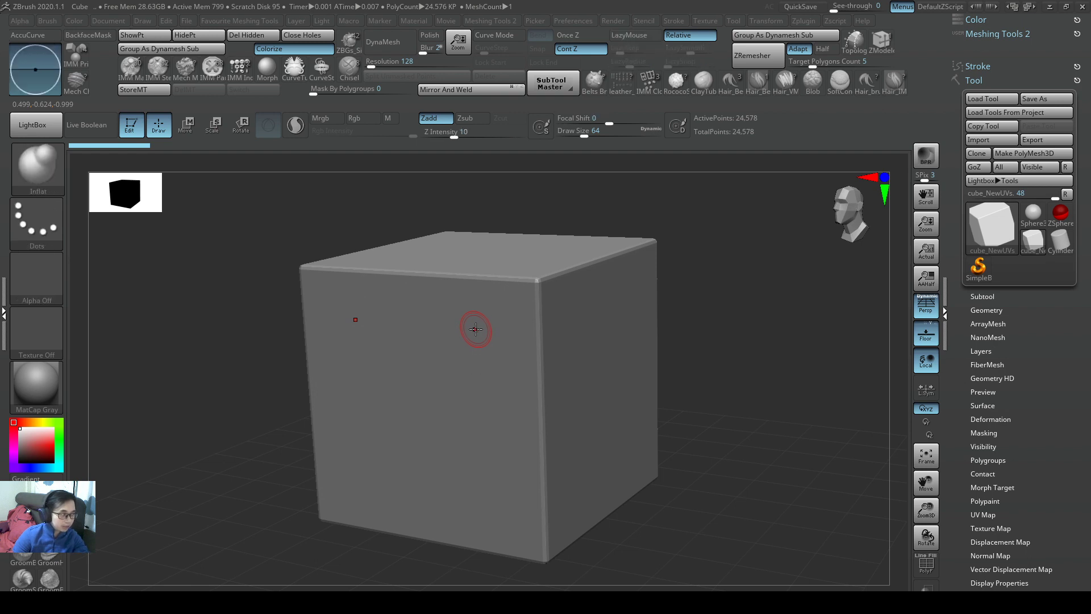
key(b)
key(s)
key(h)
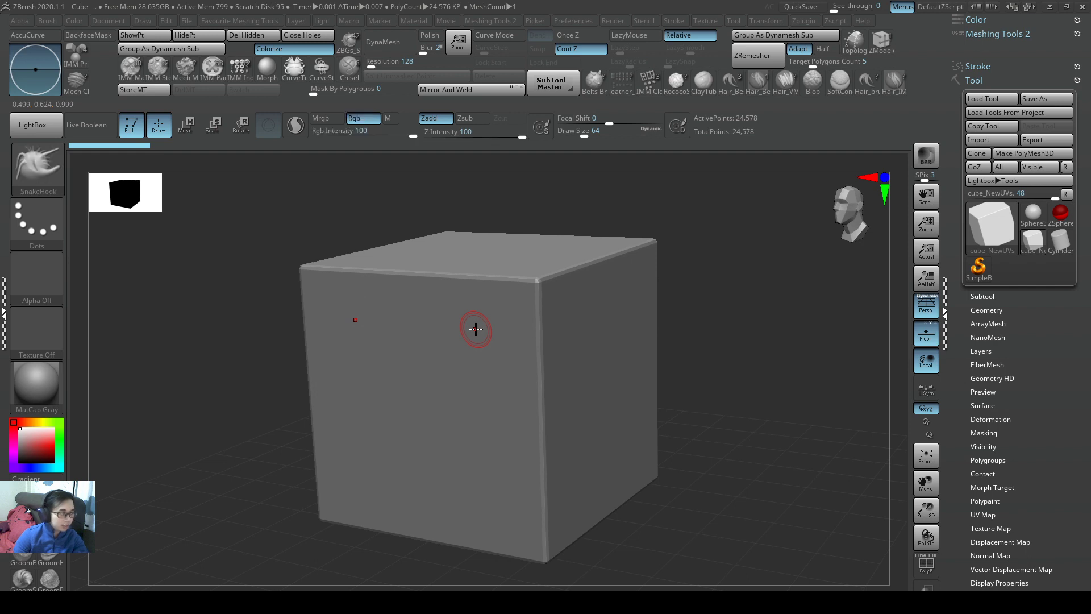
key(b)
key(d)
key(s)
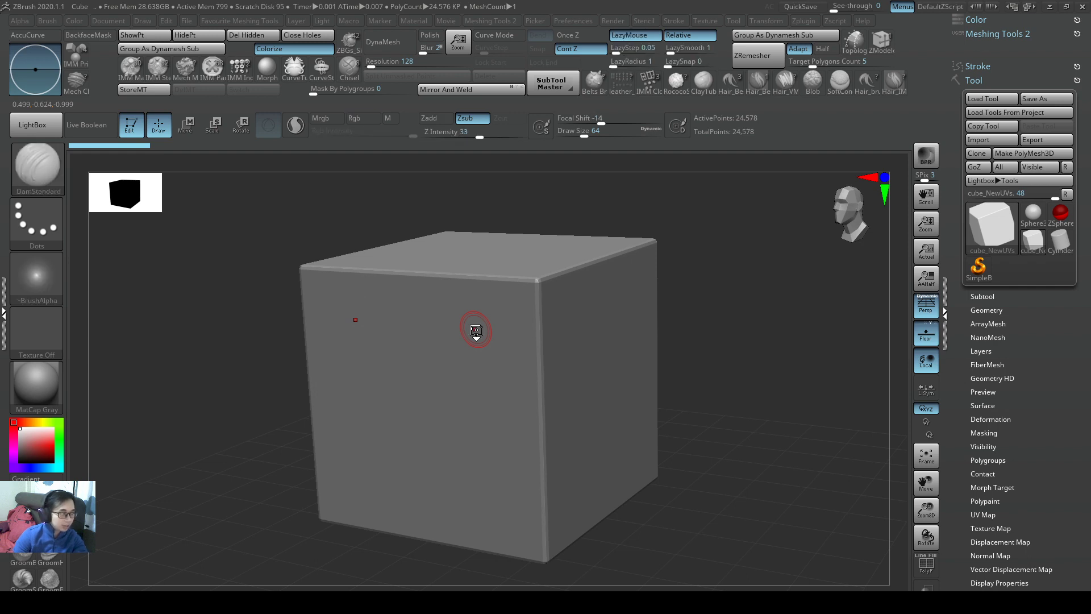
key(b)
key(o)
key(c)
key(b)
key(p)
key(i)
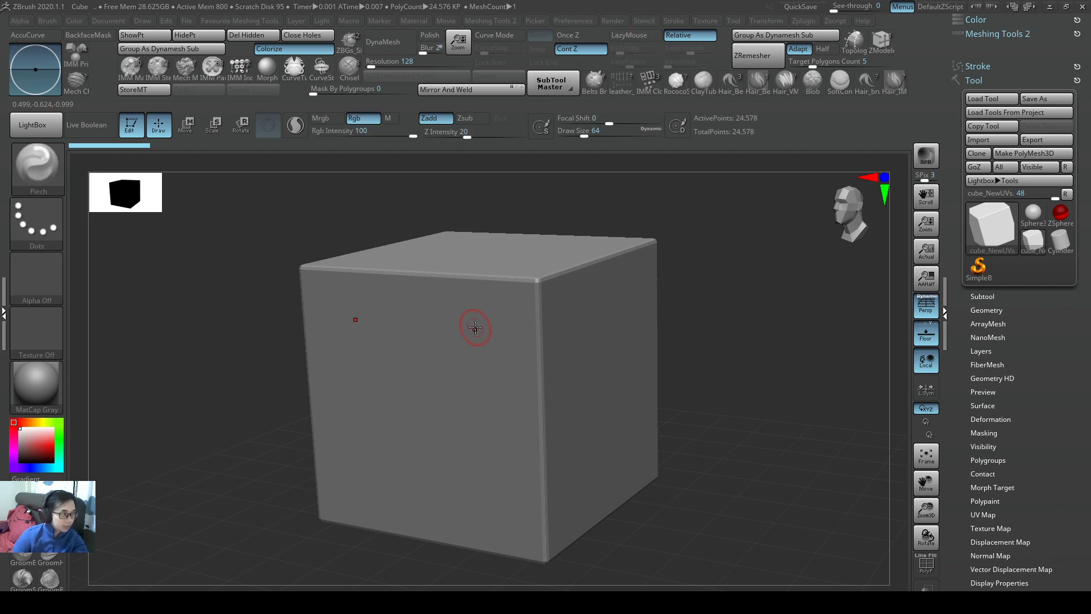
key(b)
key(c)
key(d)
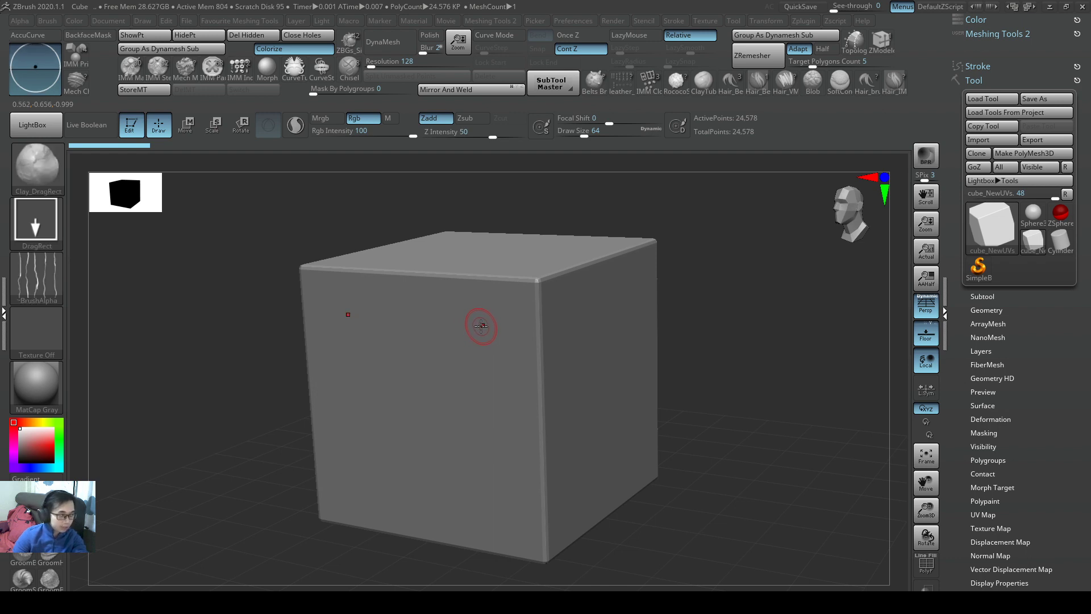
key(b)
key(s)
key(l)
click(444, 351)
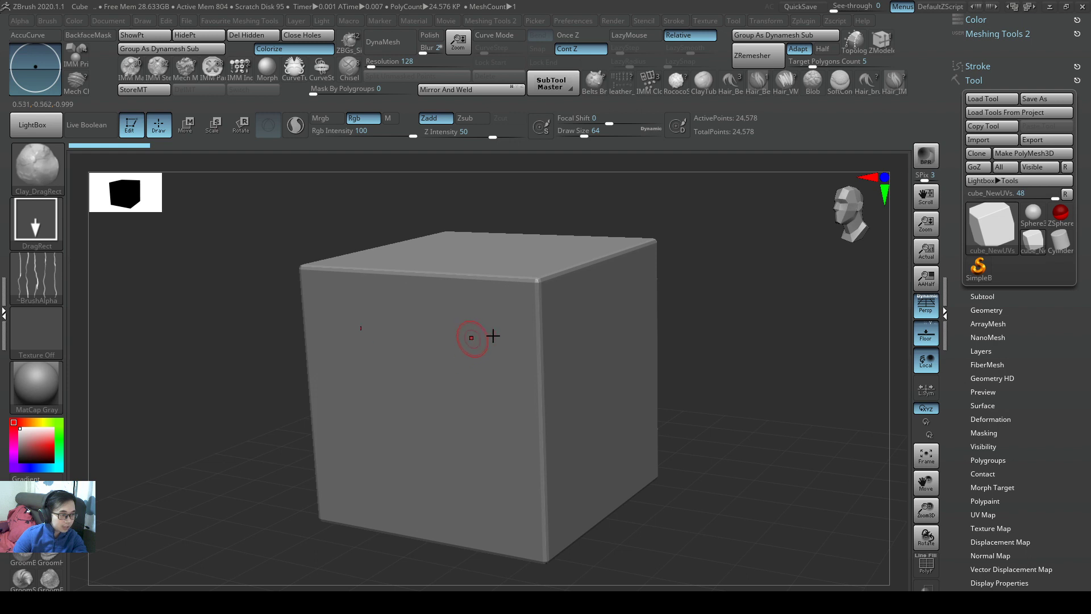
Switch again through Orb_Cracks, DamStandard, Clay_DragRect, Inflat, hPolish, SnakeHook and DamStandard brushes.
key(b)
key(o)
key(c)
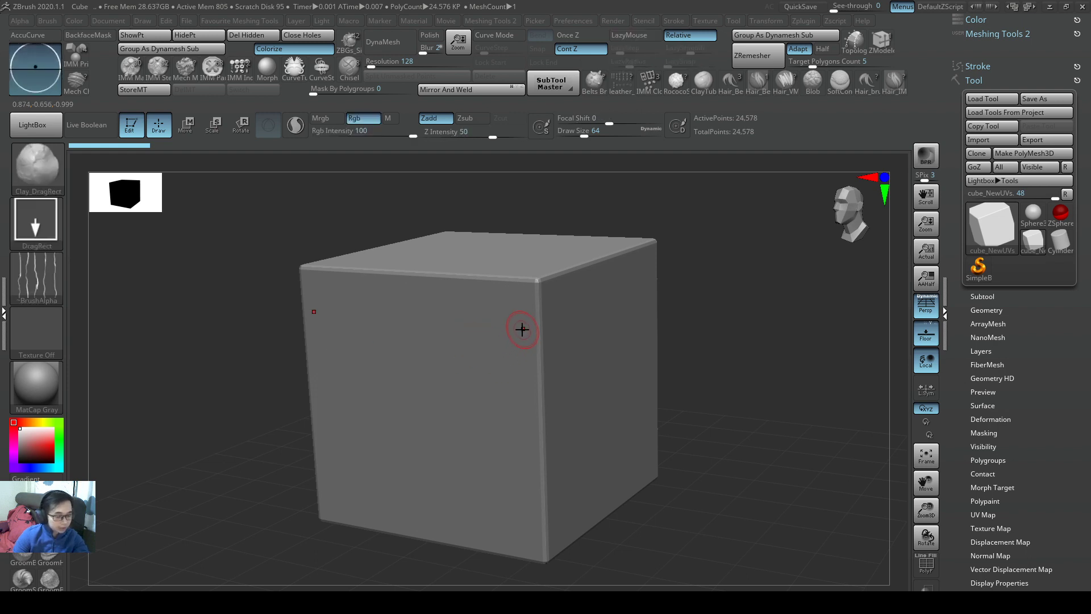
key(b)
key(d)
key(s)
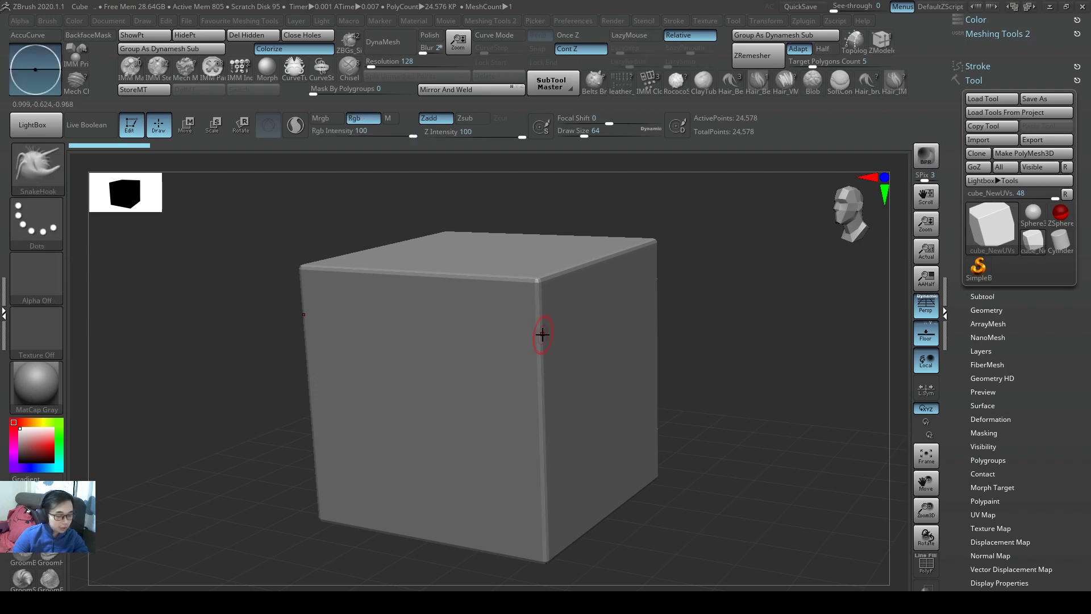
key(b)
key(c)
key(d)
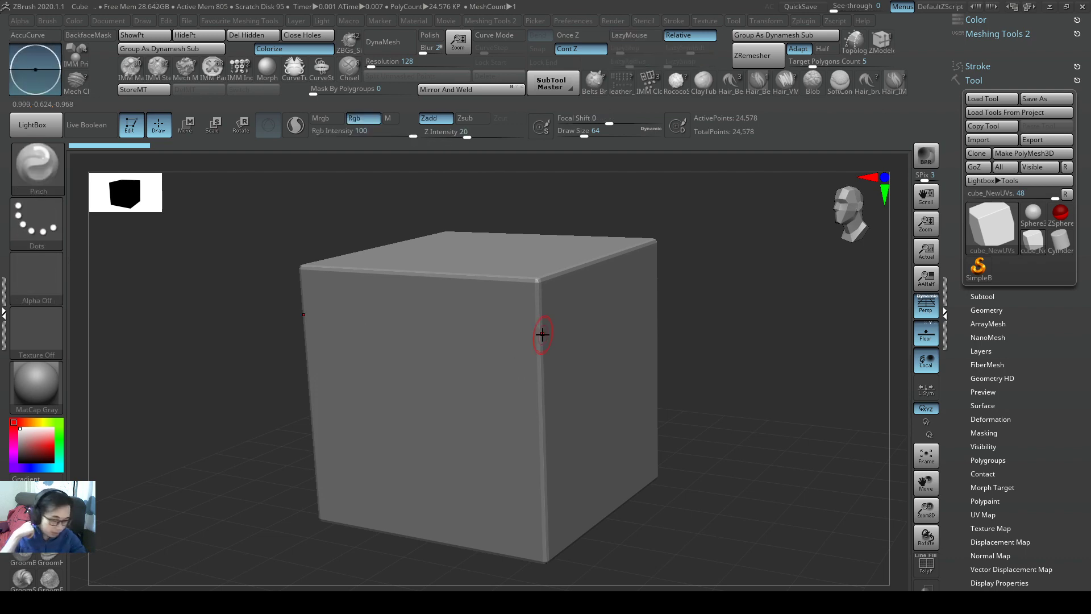
key(b)
key(i)
key(n)
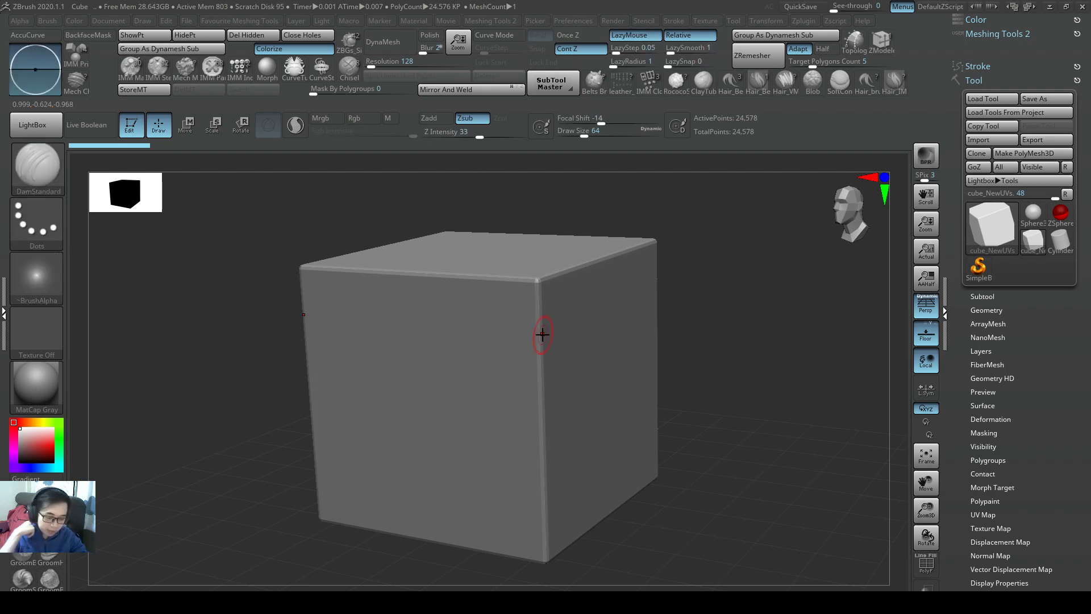
key(b)
key(h)
key(p)
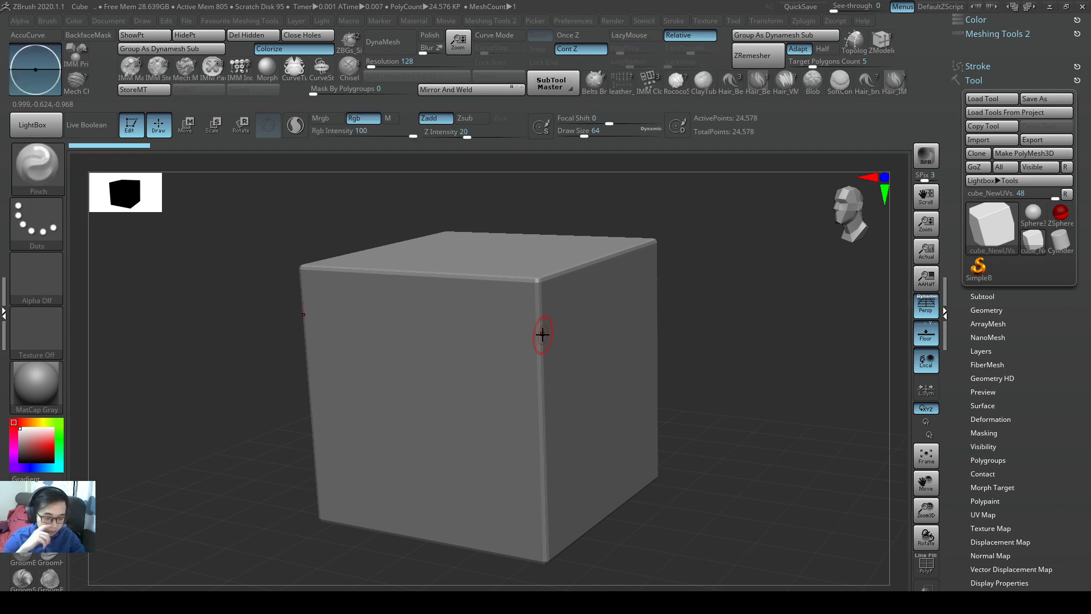
key(b)
key(s)
key(h)
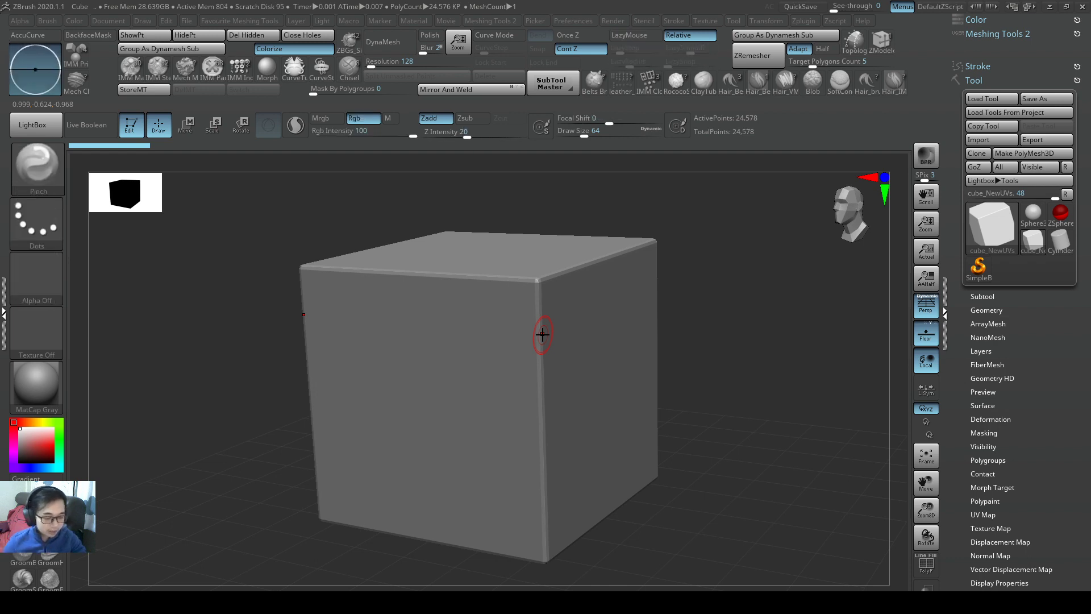
key(b)
key(d)
key(s)
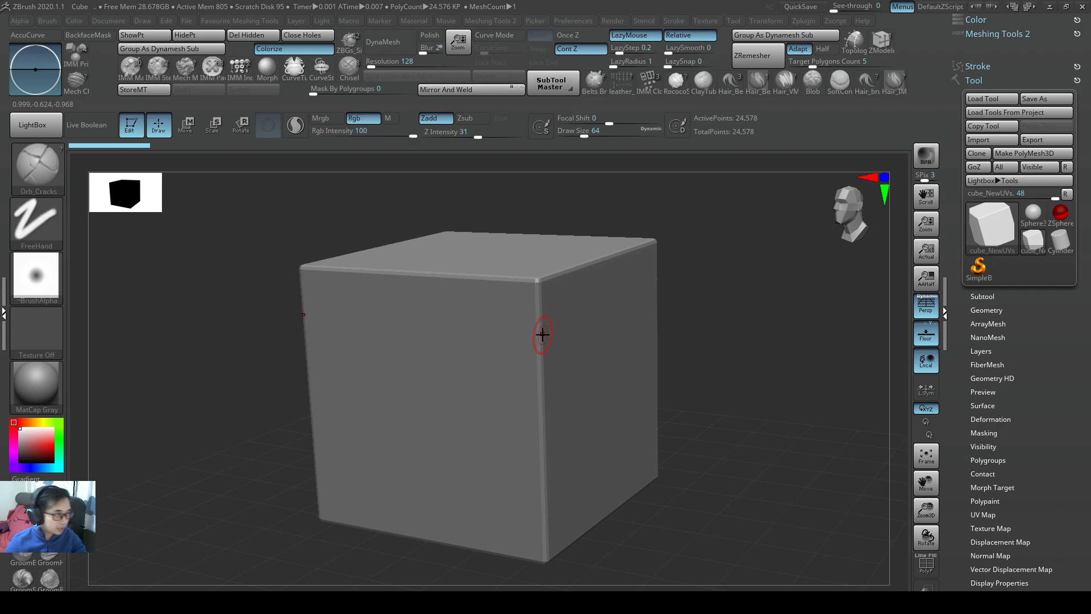
key(b)
key(i)
key(n)
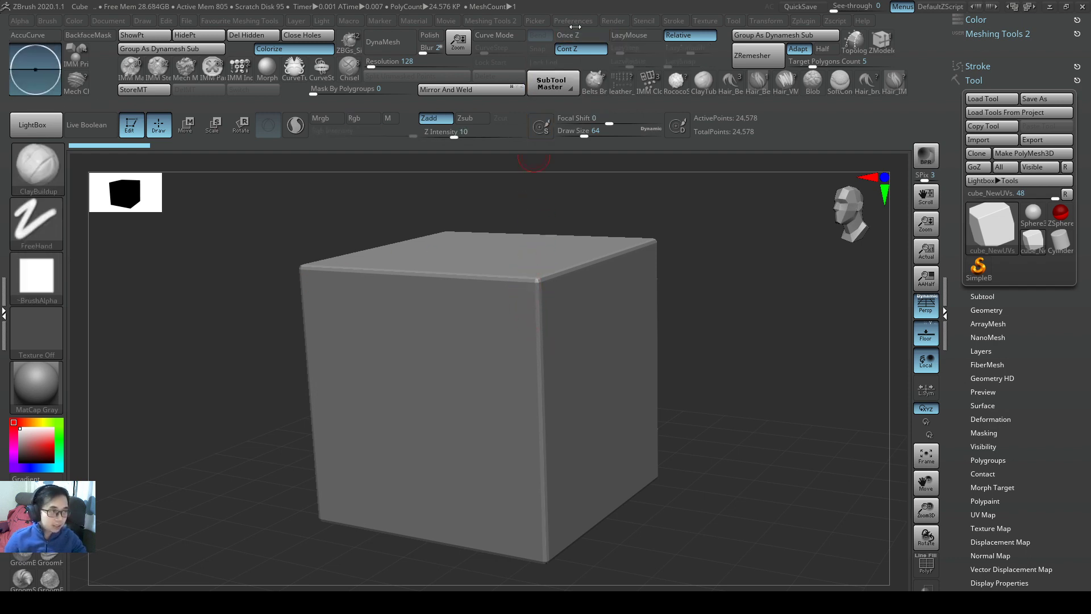
Orbit the cube, snap it to a straight front view, then bring up the Windows Start menu.
mouse_move(580, 210)
mouse_down()
mouse_move(616, 244)
mouse_move(601, 236)
mouse_up()
key(ctrl)
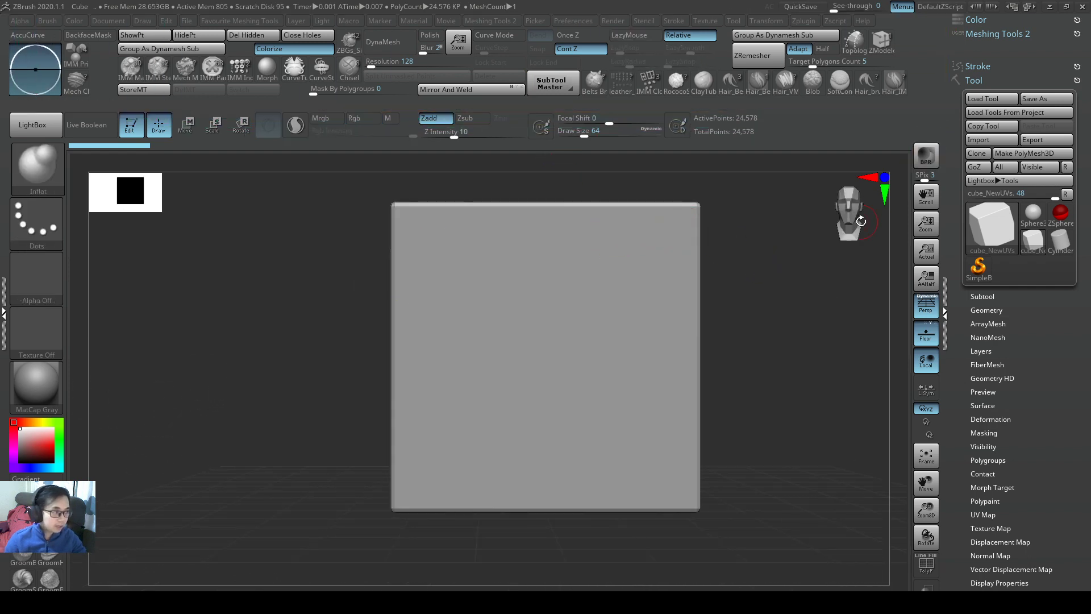
key(super)
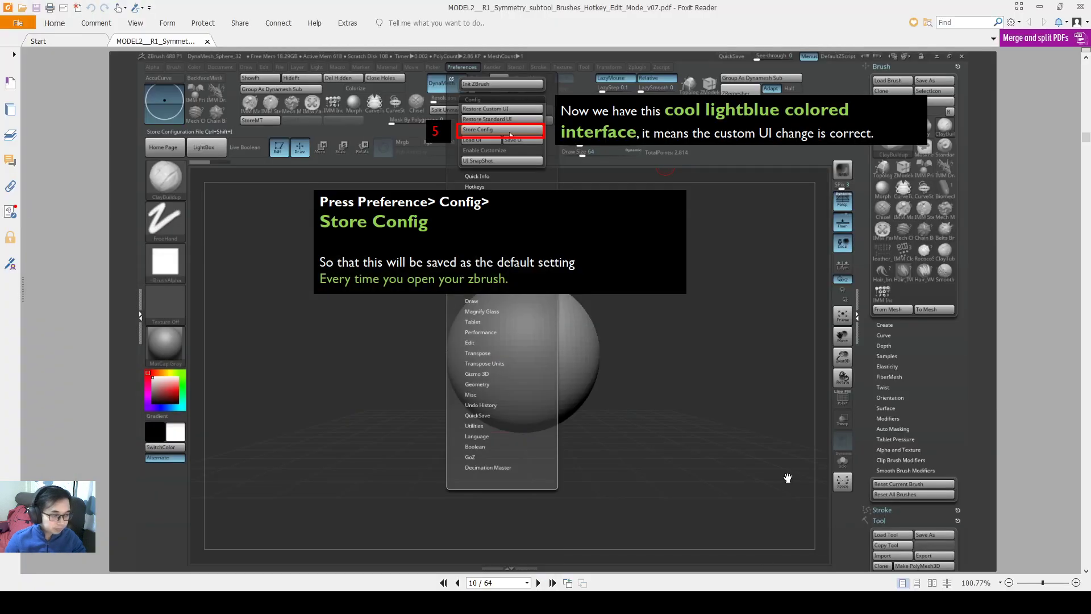
scroll(789, 479, down, 2)
Scroll the tutorial PDF in Foxit Reader down to page 13, the Customize ZBrush User Interface slide.
scroll(789, 479, down, 2)
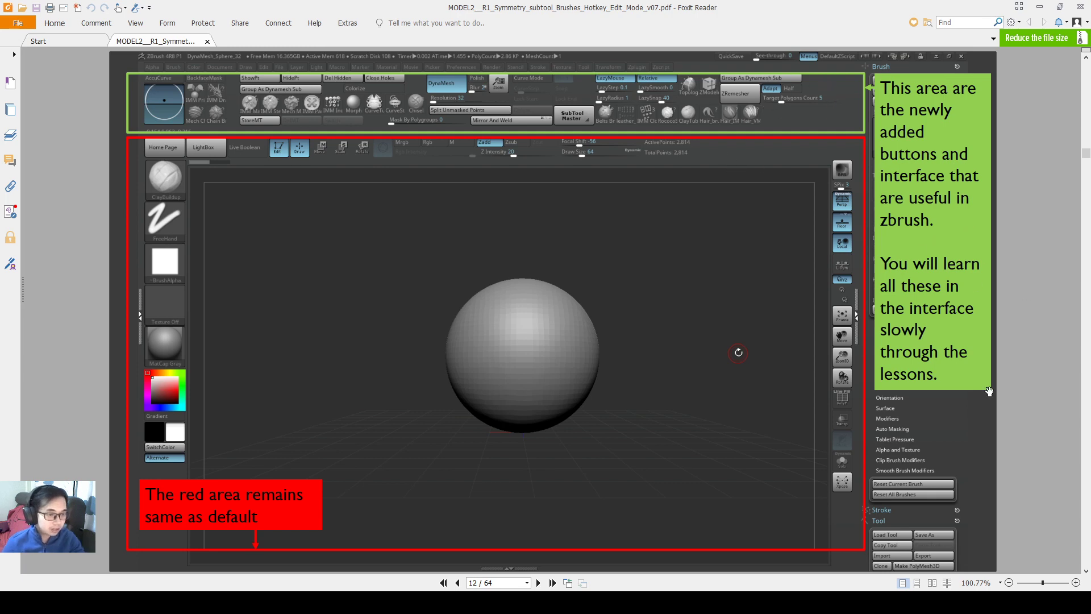
scroll(818, 263, down, 1)
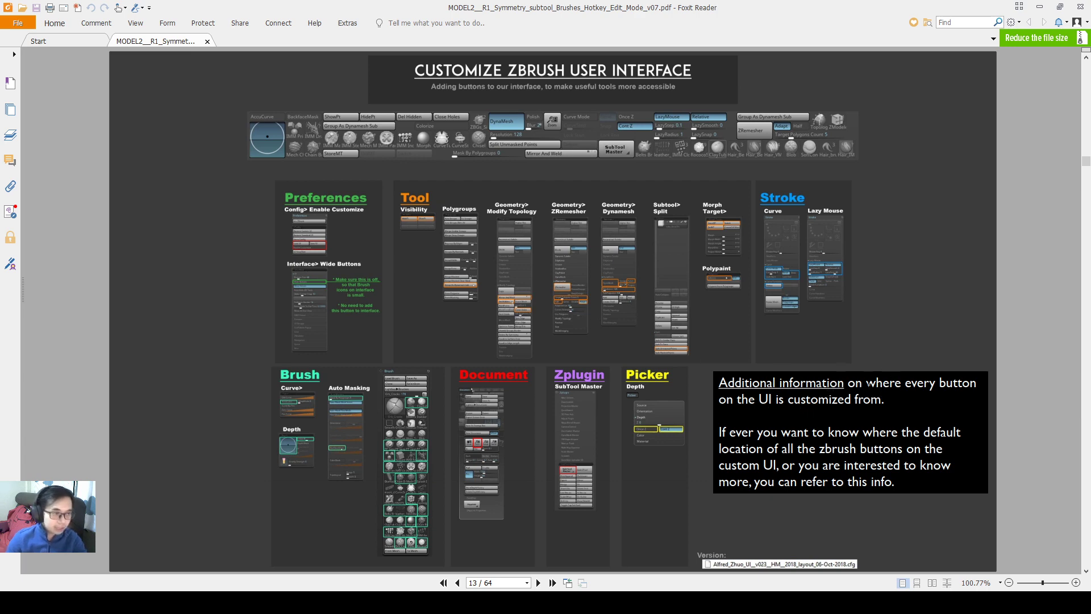
Advance to page 14, mark the Brush section with a pen line and box, then erase it.
key(Right)
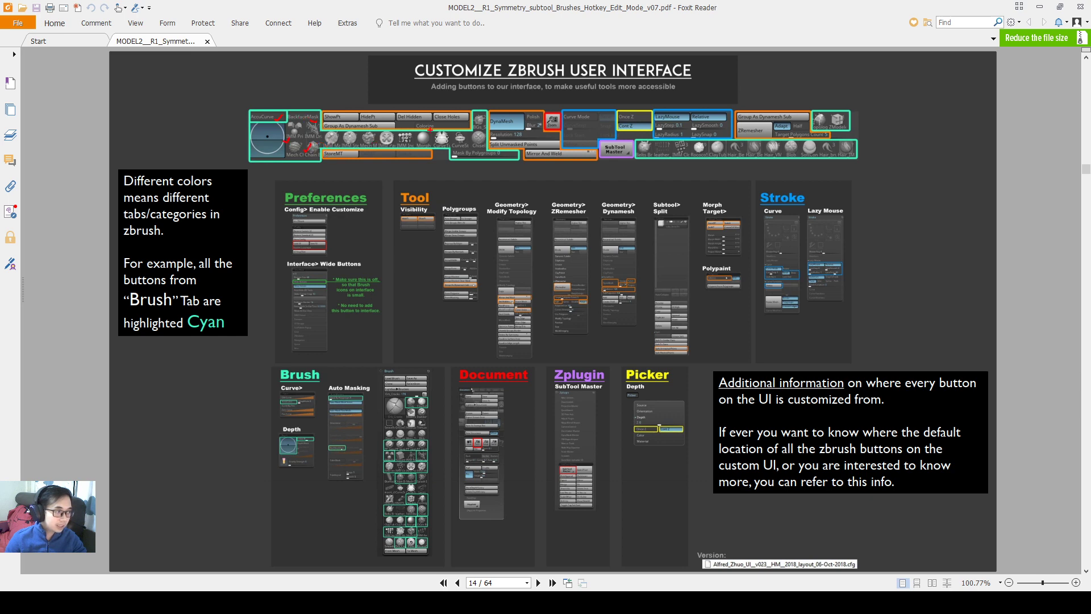
mouse_move(267, 163)
mouse_down()
mouse_move(257, 249)
mouse_move(268, 345)
mouse_up()
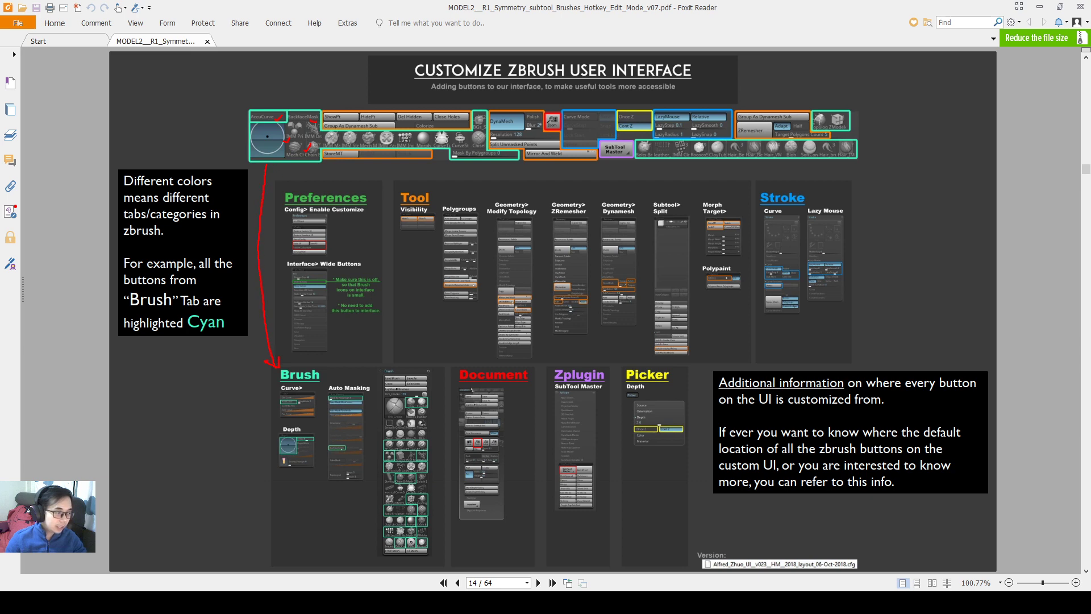
mouse_move(273, 362)
mouse_down()
mouse_move(416, 498)
mouse_move(450, 549)
mouse_move(448, 566)
mouse_up()
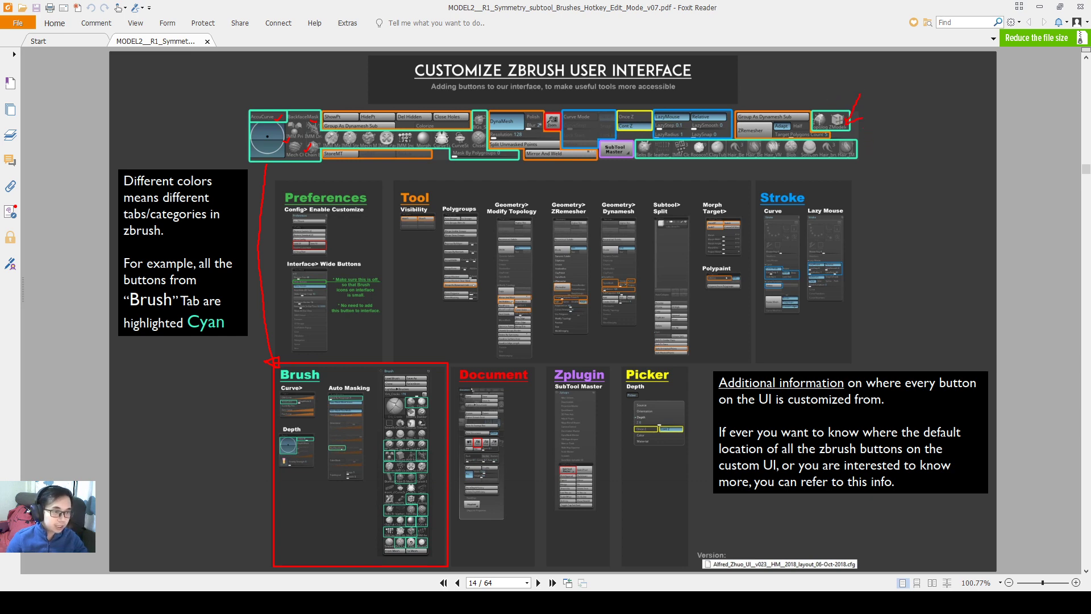
key(e)
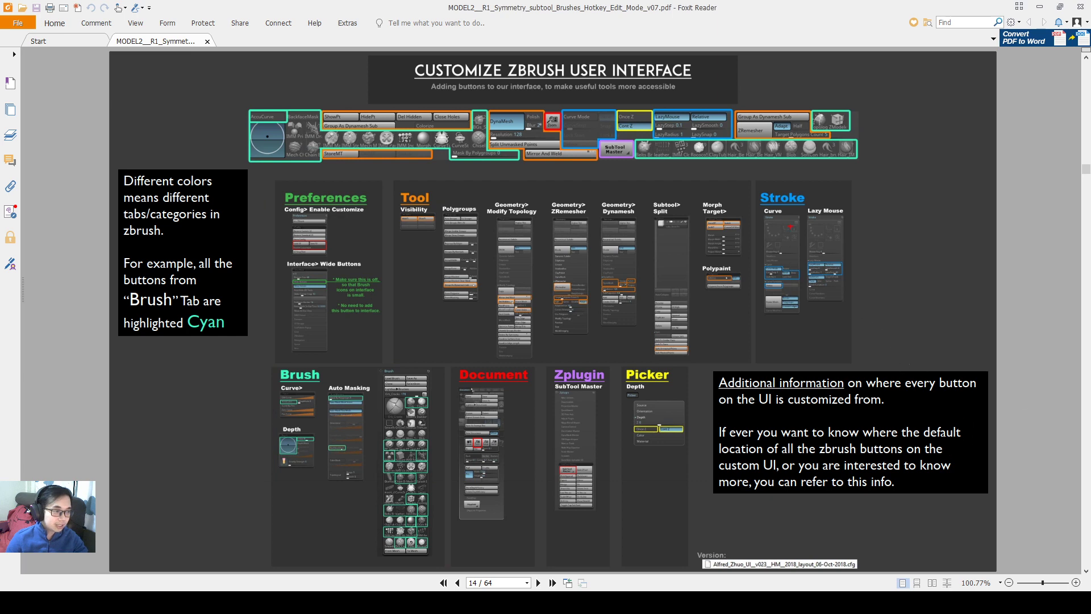
Box the Tool and Stroke sections, arrow them toward the top button row, then clear the marks.
mouse_move(755, 181)
mouse_down()
mouse_move(429, 360)
mouse_move(396, 363)
mouse_up()
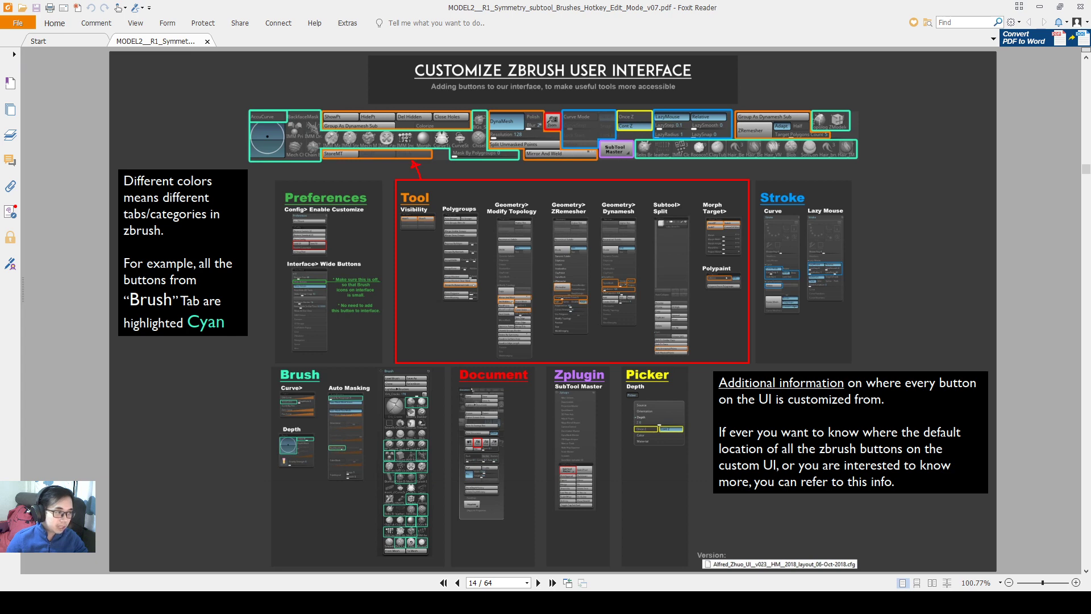
key(e)
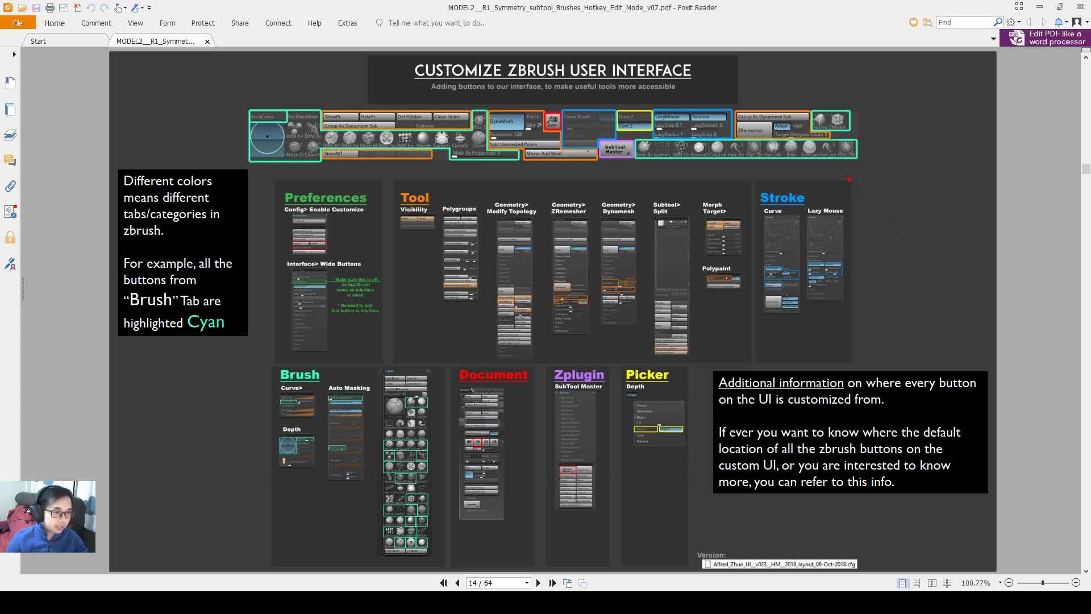
drag(851, 178, 754, 361)
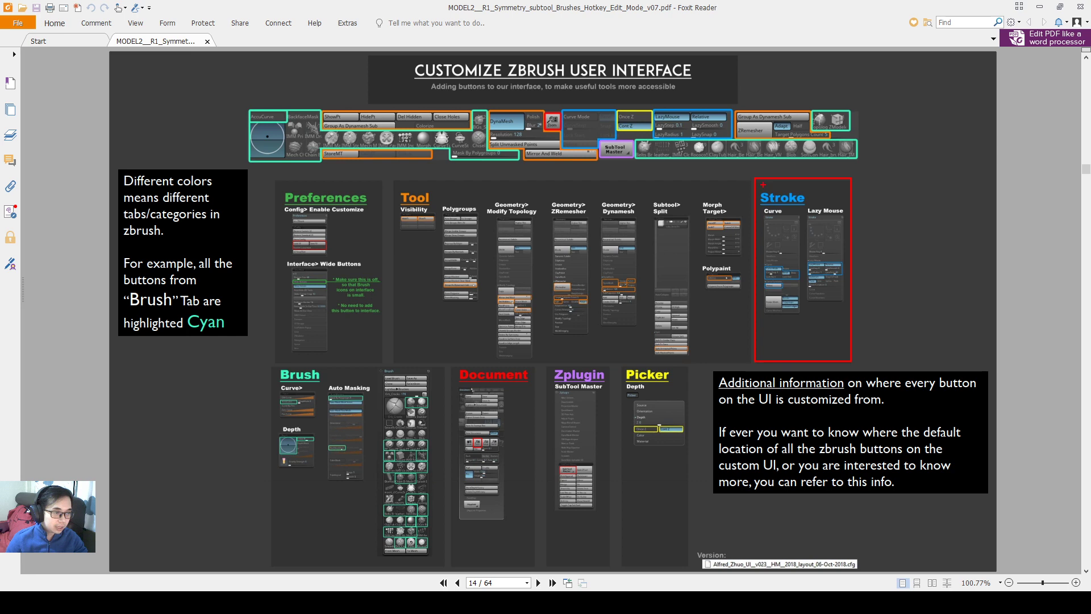
drag(763, 185, 741, 154)
drag(611, 139, 702, 165)
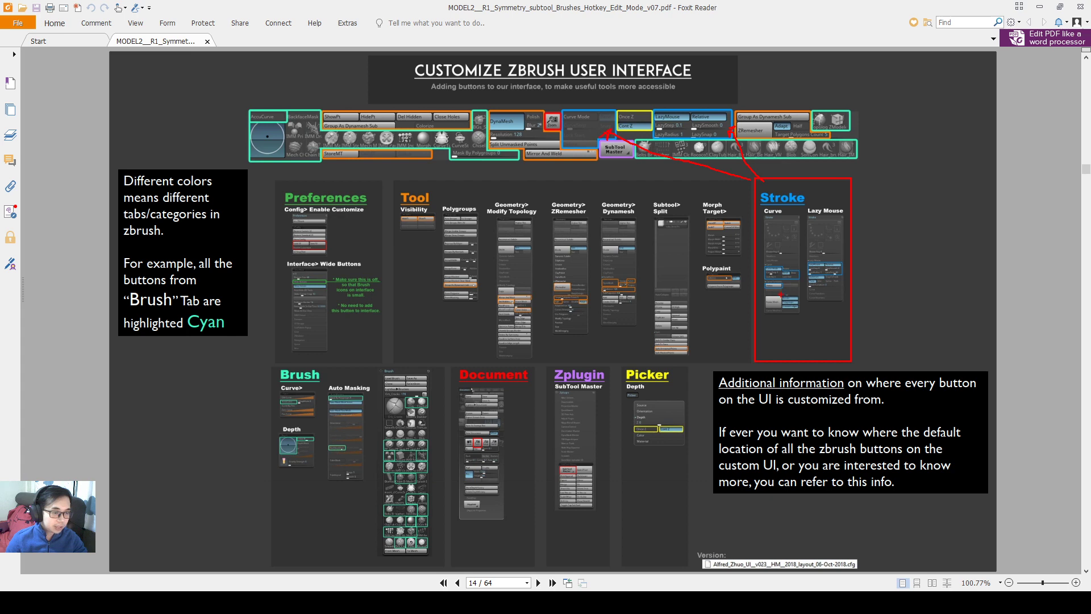
key(Escape)
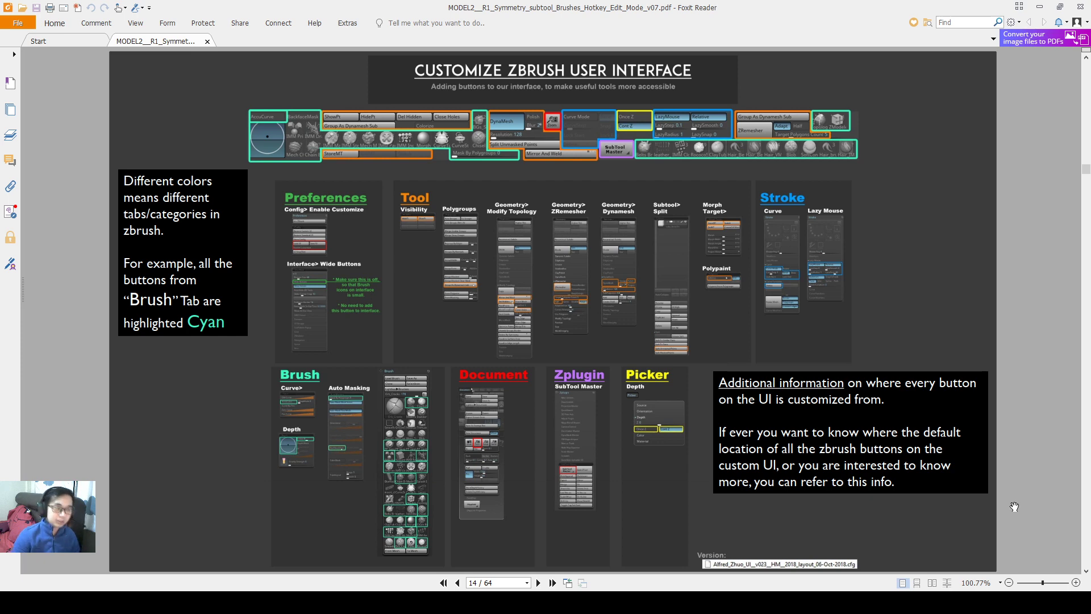
On page 15, outline the Orb_Cracks FreeHand icon, erase it, and advance to page 16.
key(Right)
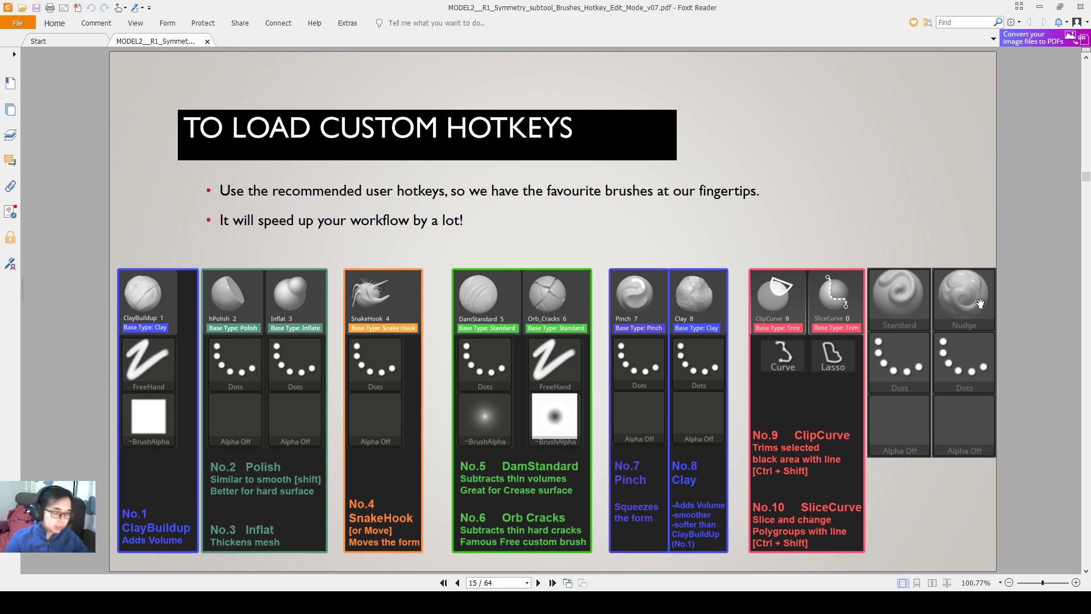
mouse_move(591, 329)
mouse_down()
mouse_move(523, 383)
mouse_move(586, 441)
mouse_up()
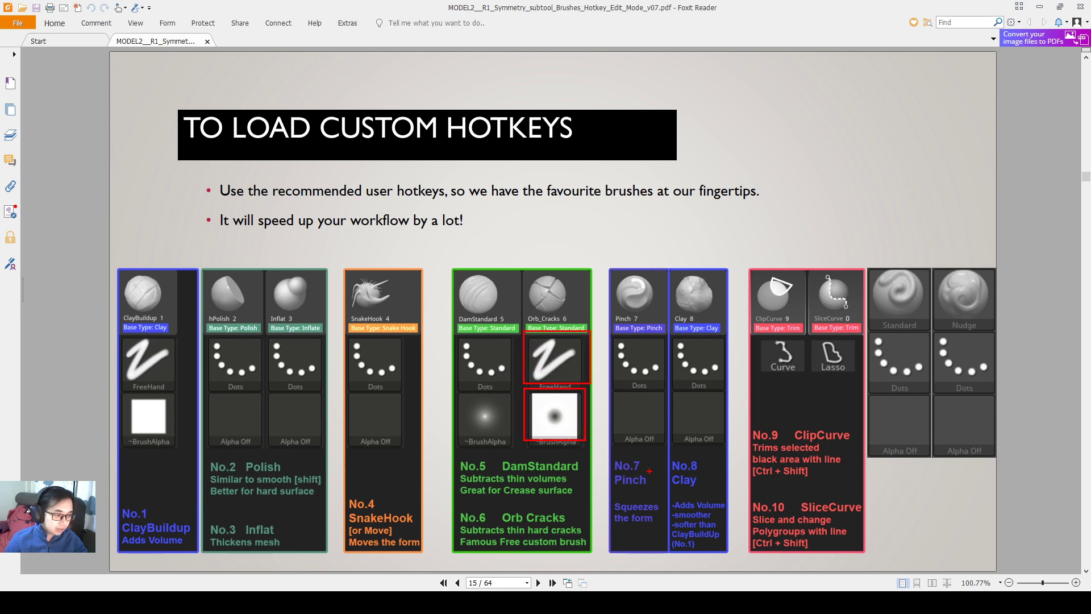
key(Escape)
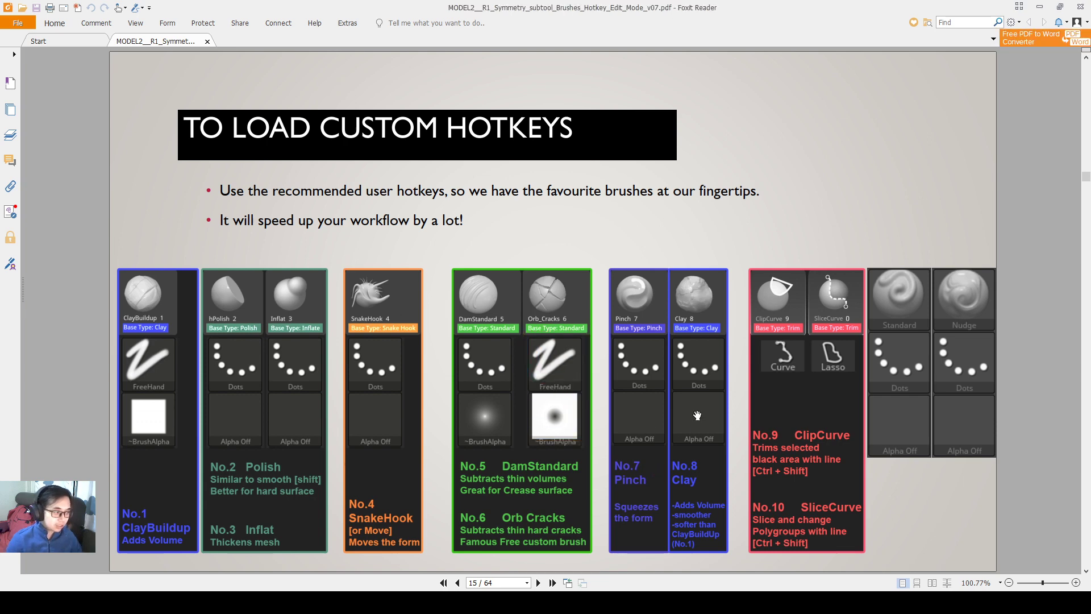
key(Right)
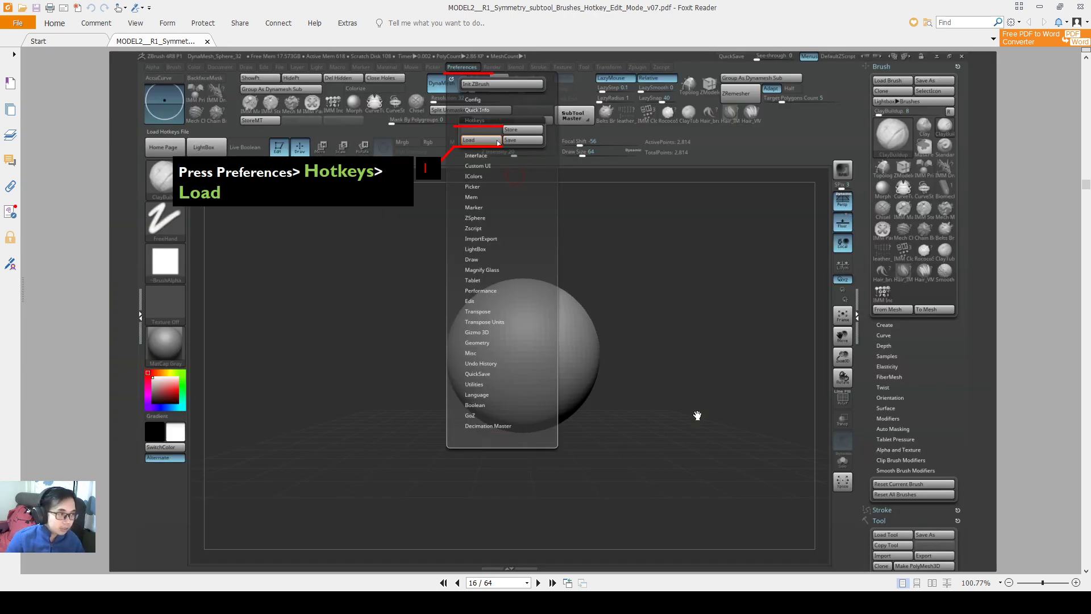
Page through the Load Hotkeys, ZStartup and HotKeys folder slides to page 20.
key(Right)
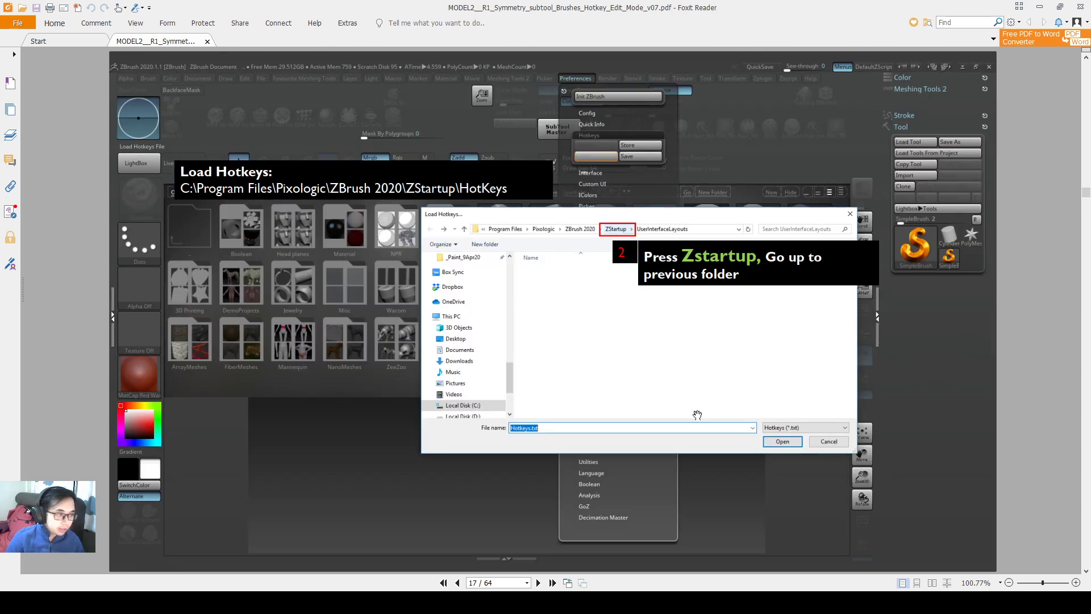
key(Right)
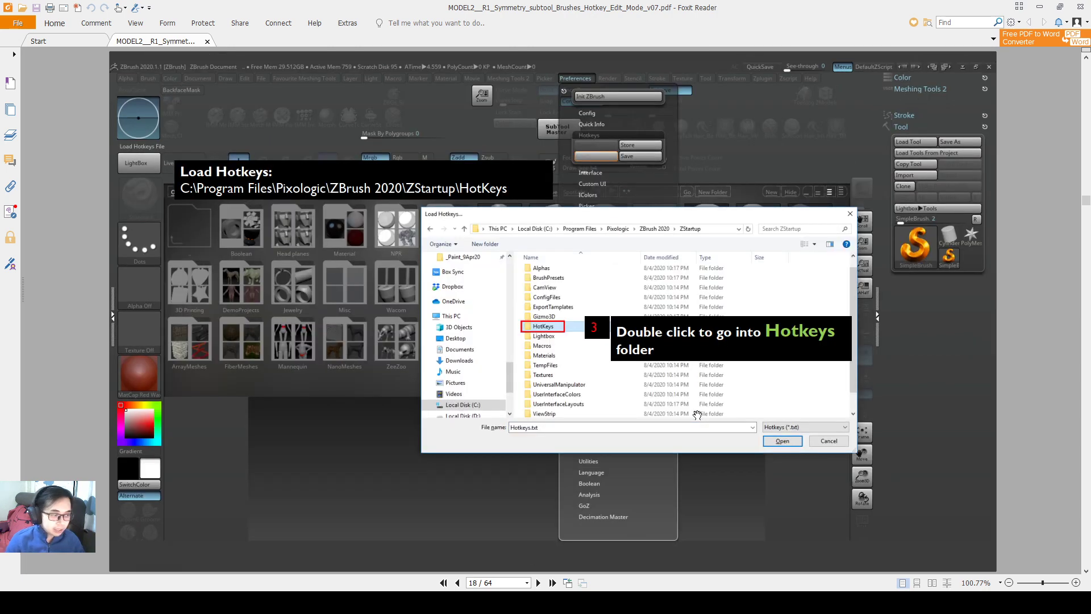
key(Right)
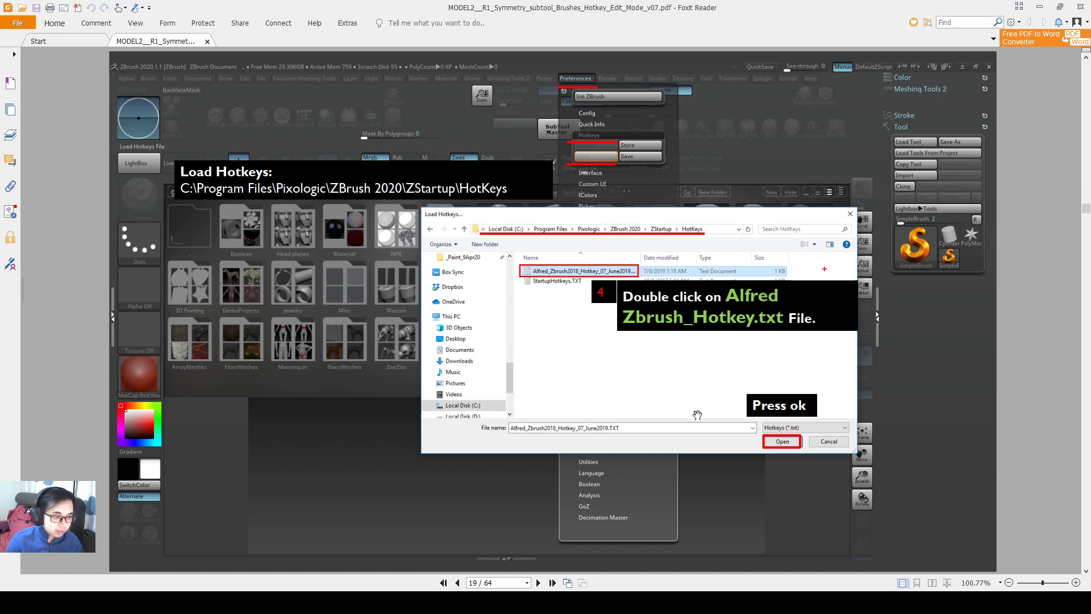
key(Right)
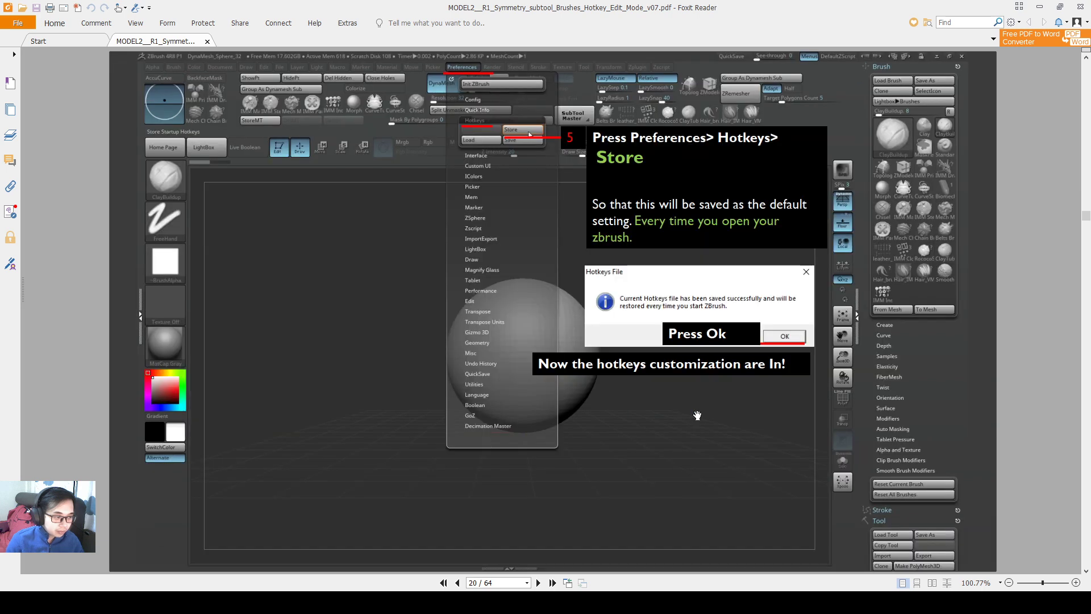